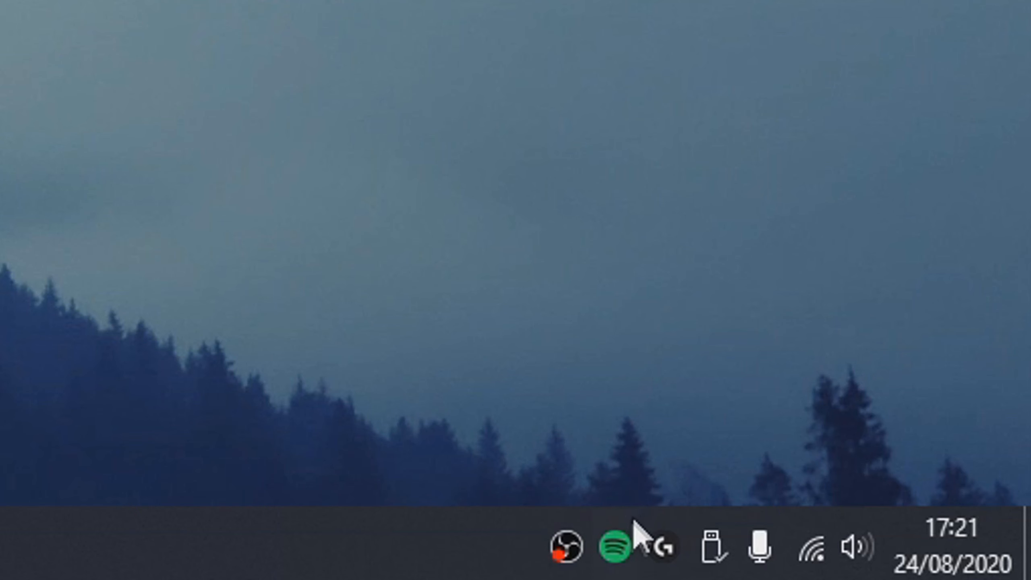
Quit Spotify running in the background from the system tray
right_click(621, 532)
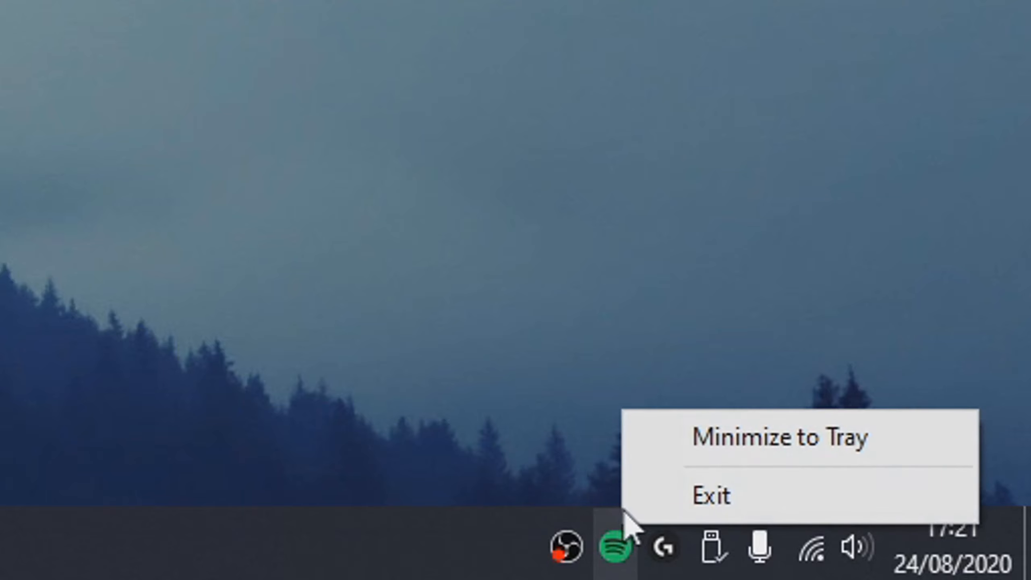
left_click(661, 496)
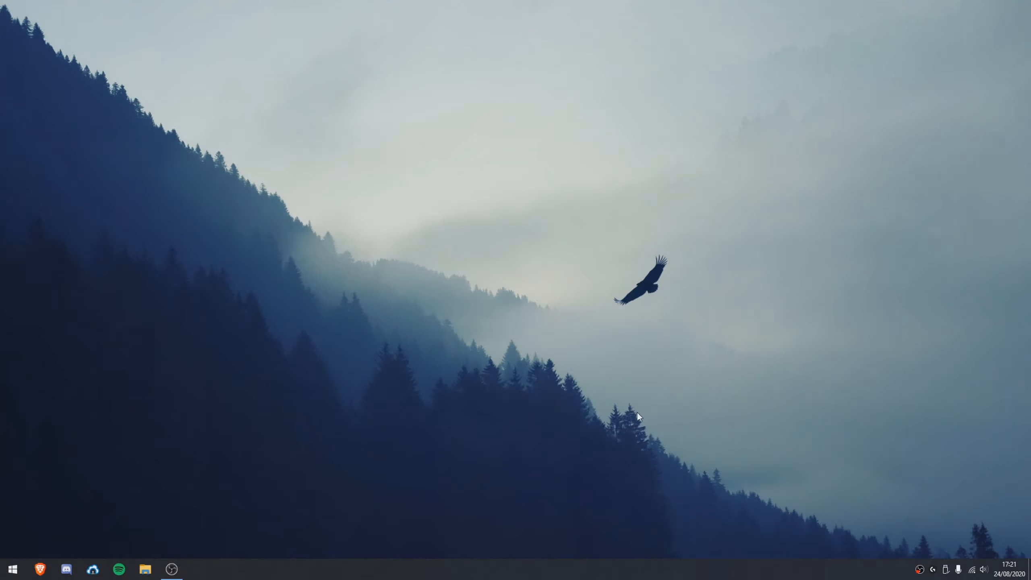
Open Task Manager's startup programs and disable Starter Module from launching with Windows
right_click(522, 555)
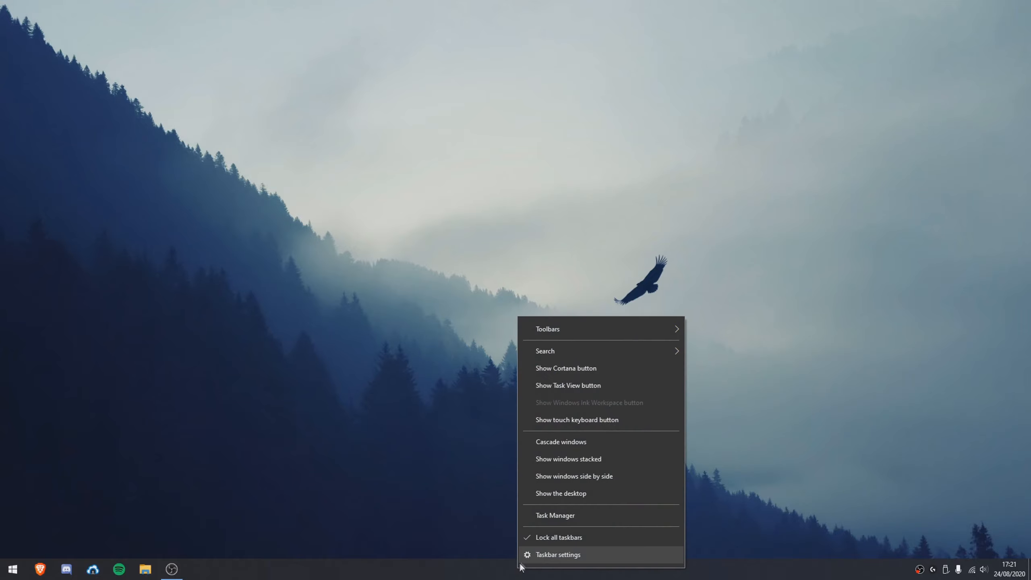
left_click(539, 513)
left_click(463, 139)
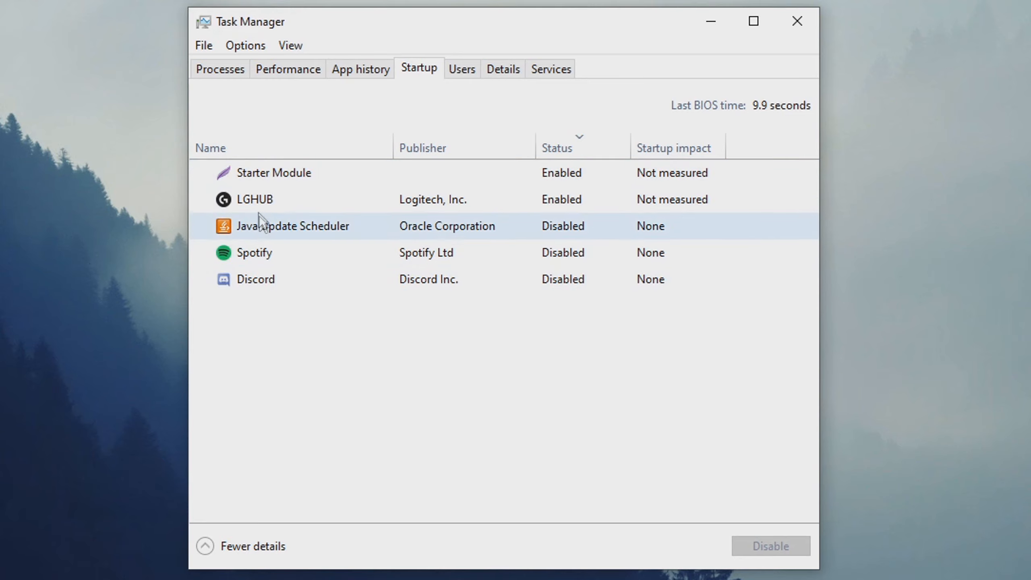
left_click(265, 199)
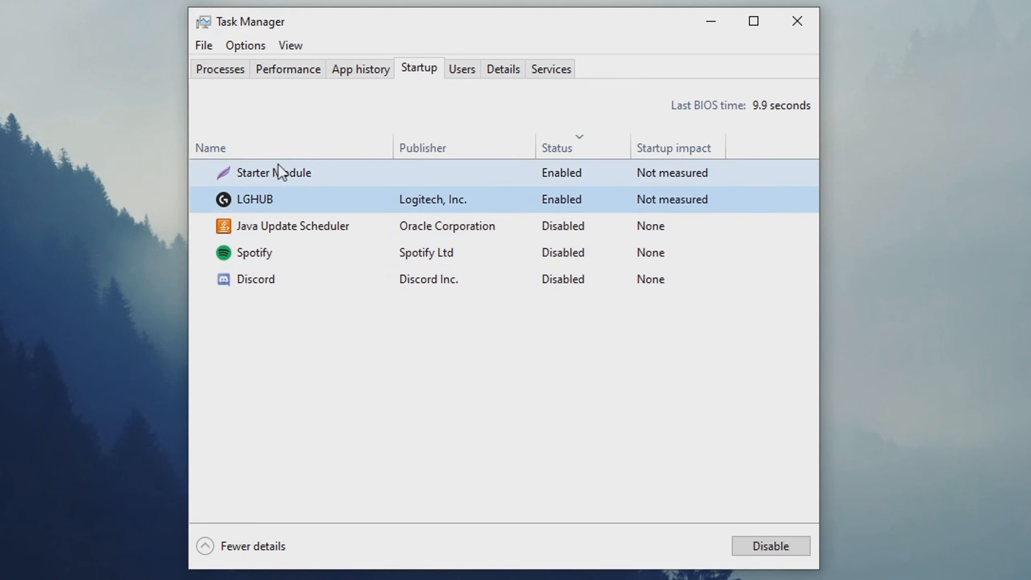
left_click(321, 174)
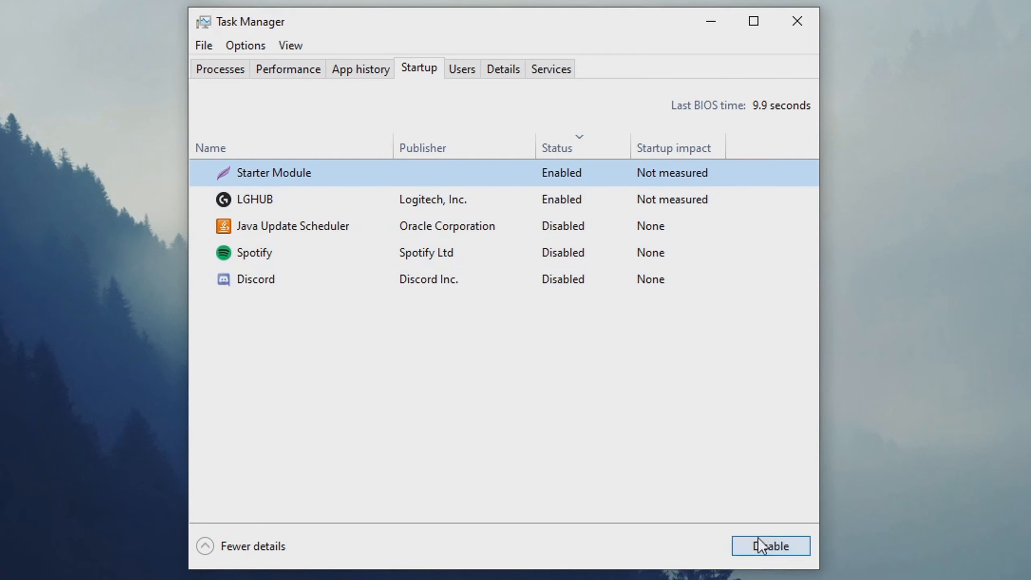
left_click(766, 548)
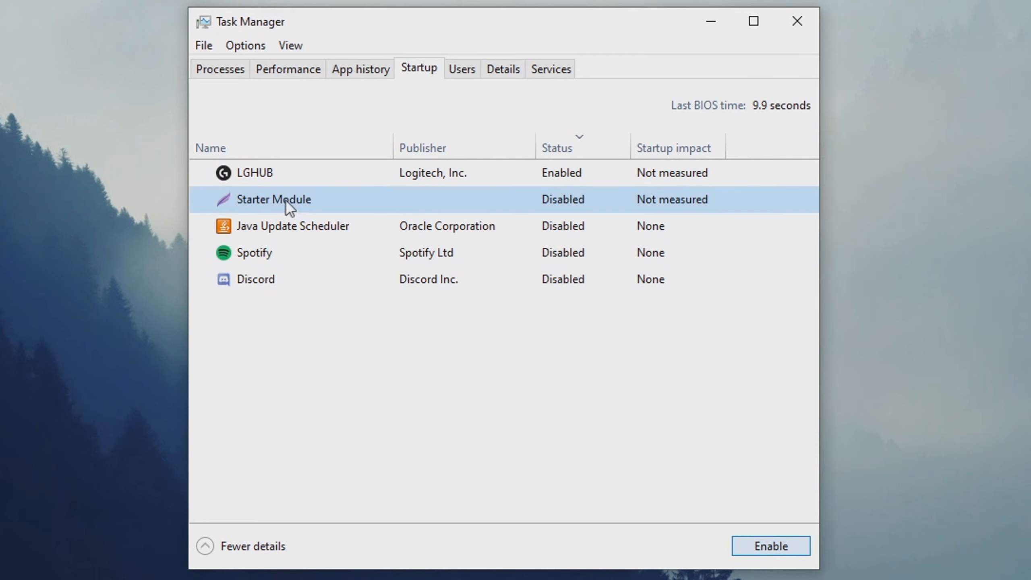
left_click(803, 548)
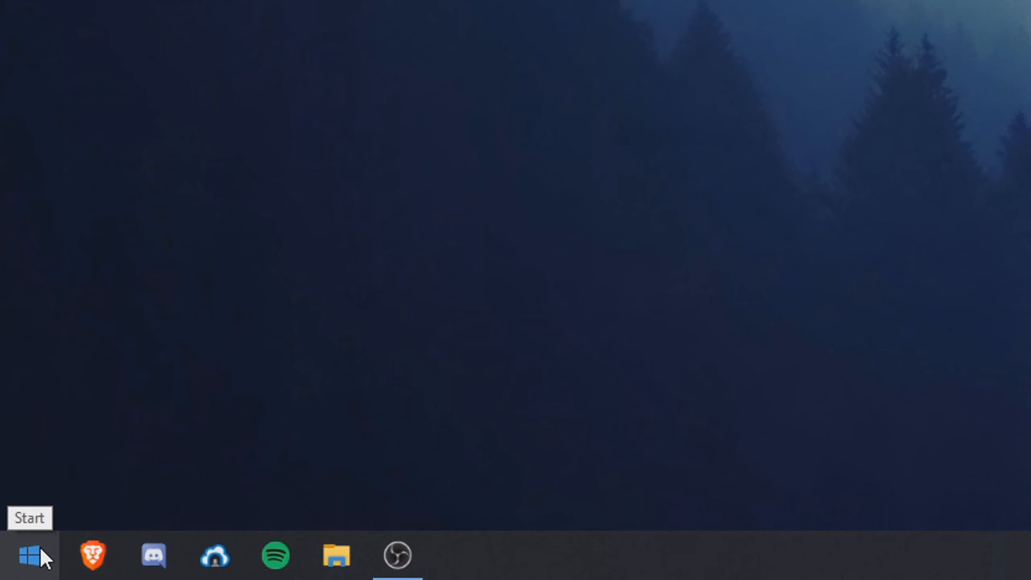
Open the Performance Options from the computer's advanced system settings and close the Settings window
right_click(40, 548)
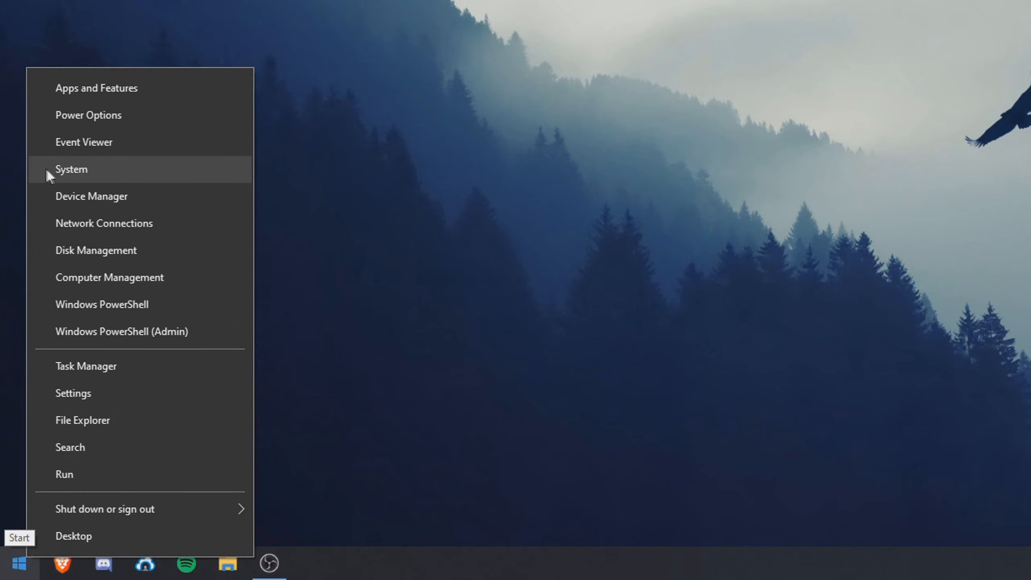
left_click(68, 171)
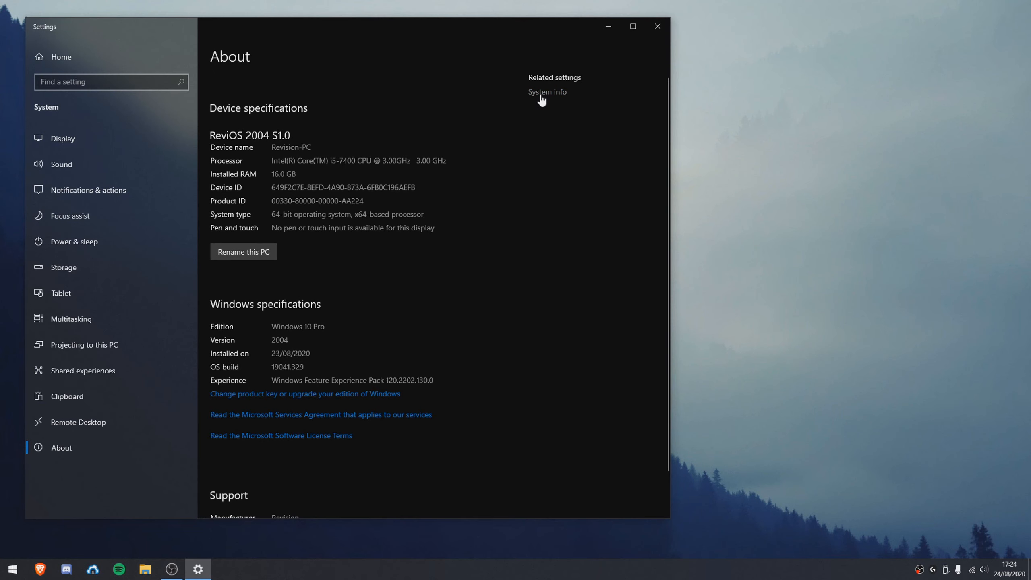
left_click(545, 173)
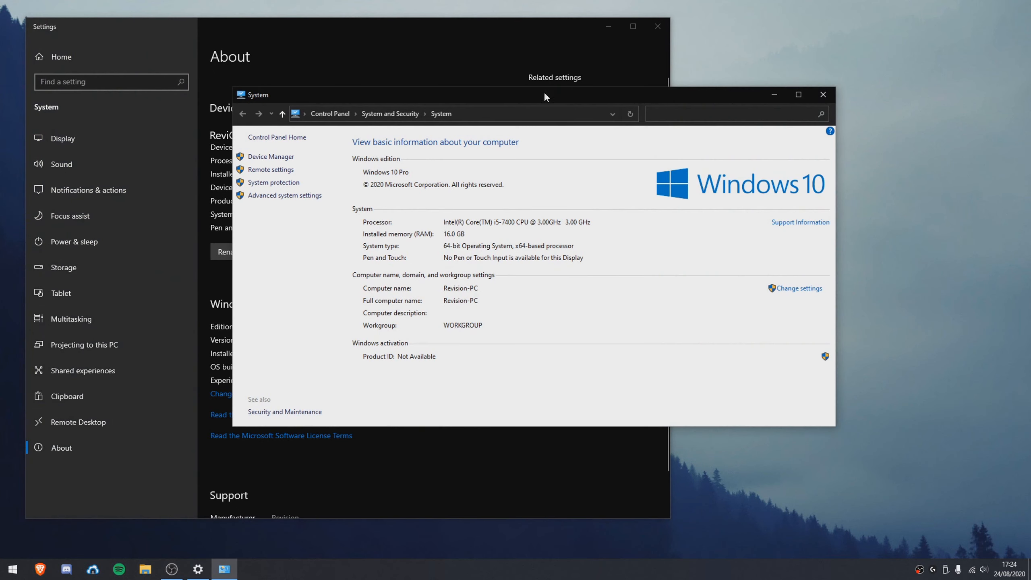
left_click(657, 27)
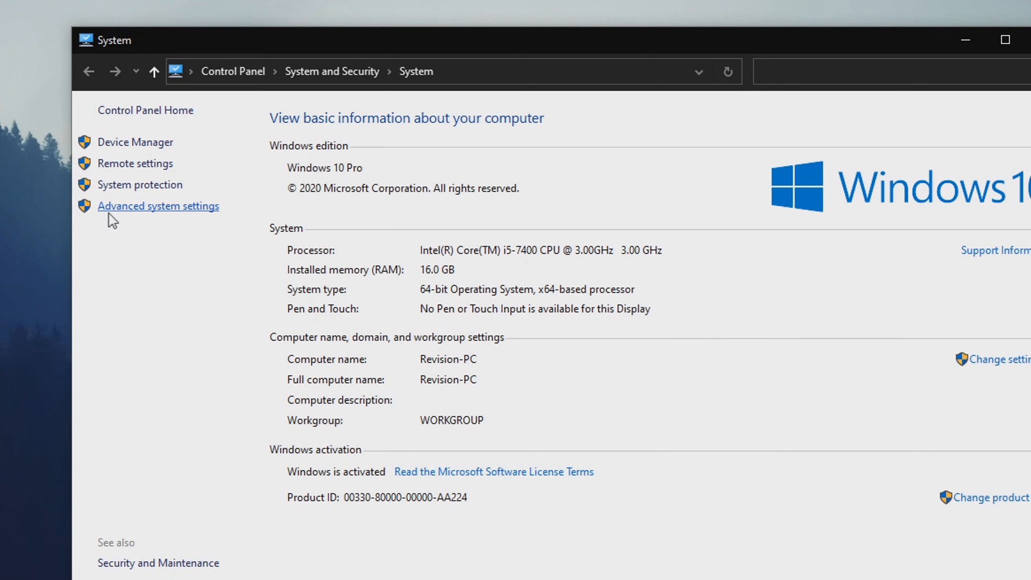
left_click(157, 207)
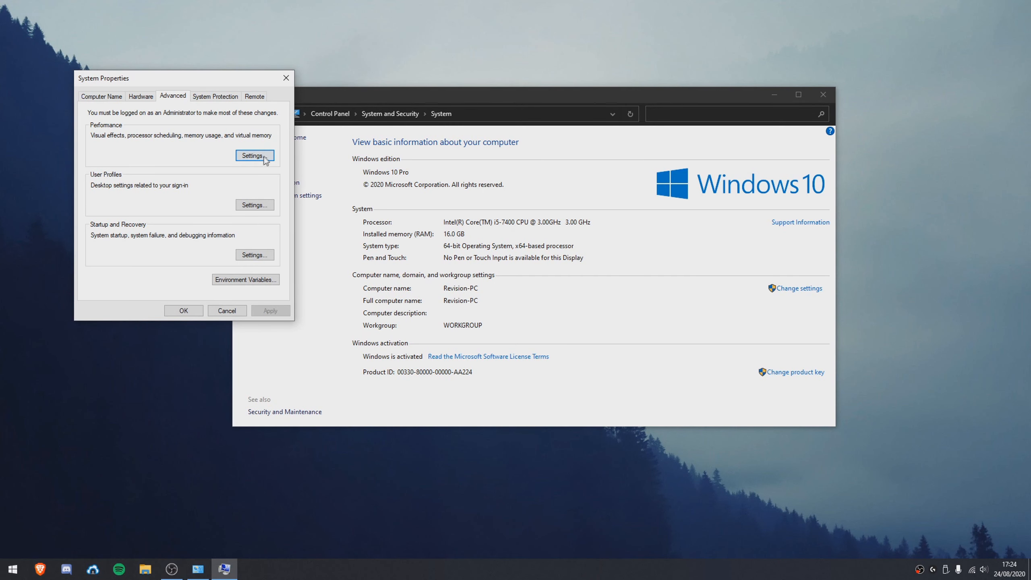
left_click(400, 228)
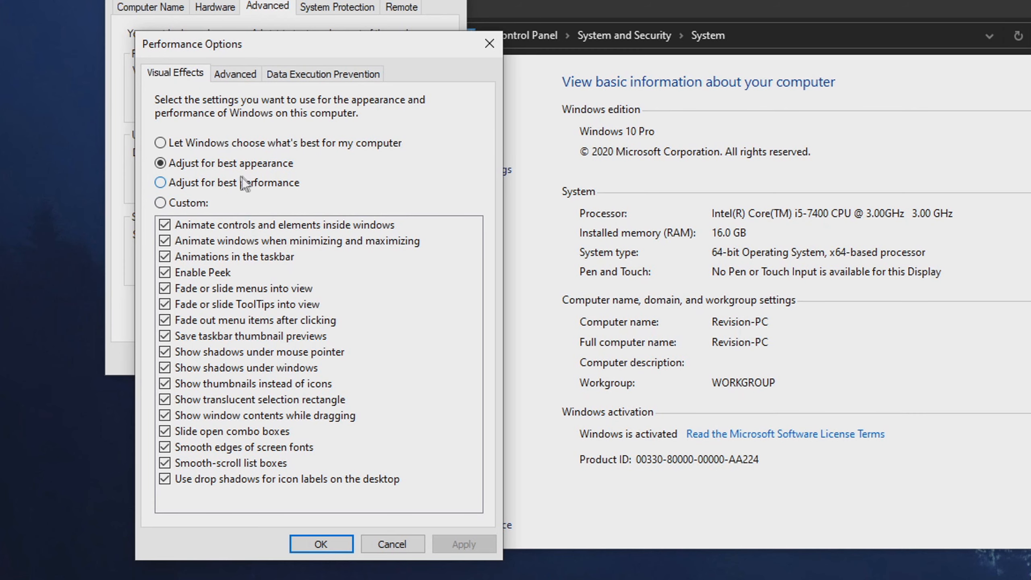
Set the visual effects to Adjust for best performance and apply the preset
left_click(219, 184)
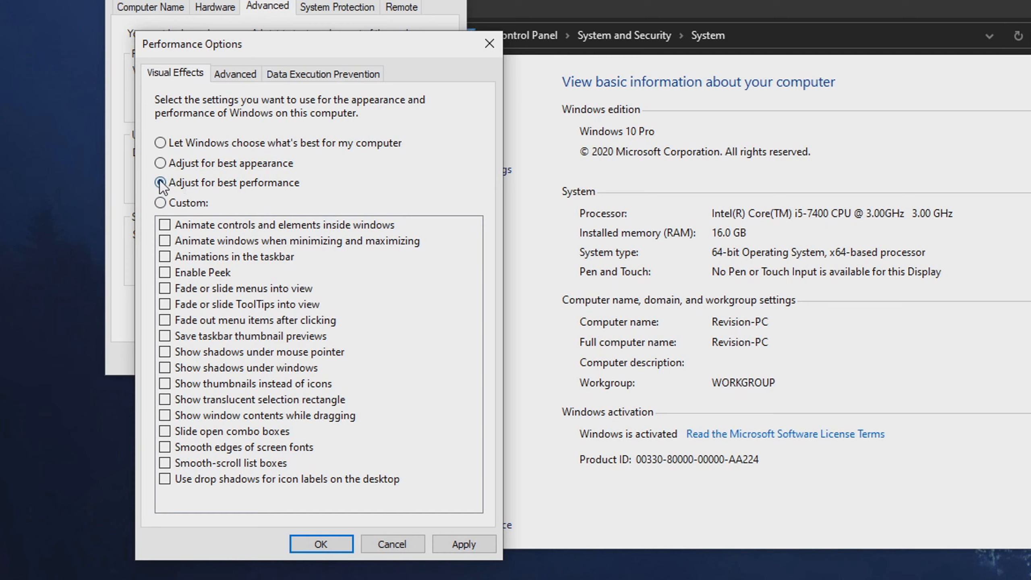
left_click(463, 544)
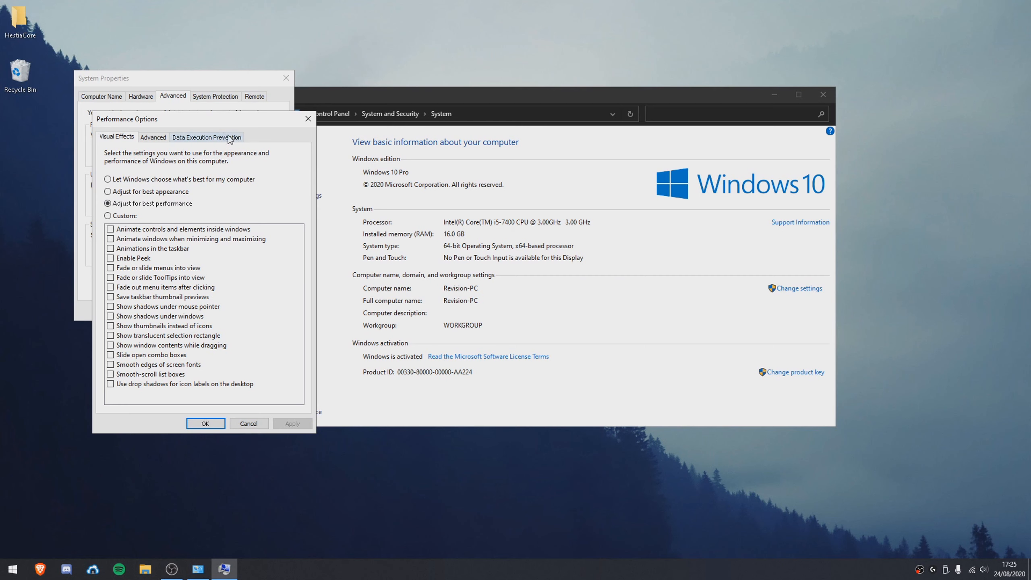
Apply custom visual effects based on best appearance, with control, window and taskbar animations and the mouse pointer shadow turned off
left_click_drag(227, 118, 600, 108)
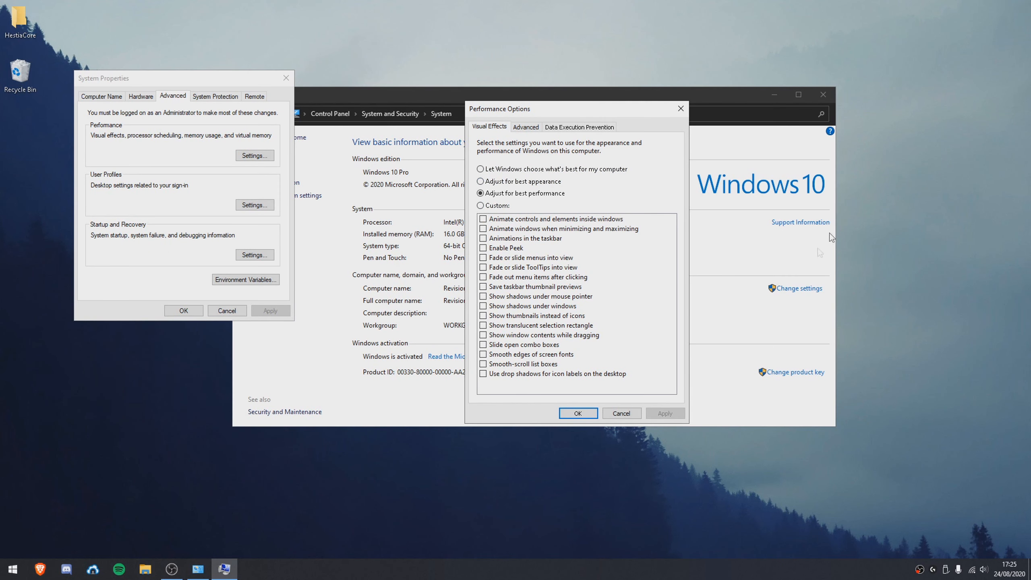
left_click(518, 181)
left_click(495, 207)
left_click(483, 220)
left_click(483, 229)
left_click(484, 238)
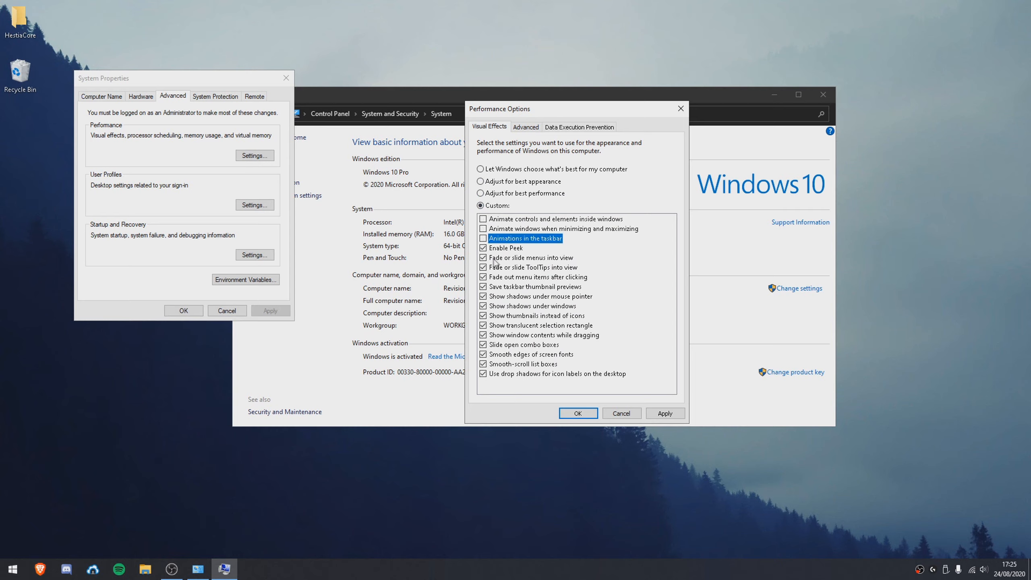
left_click(483, 296)
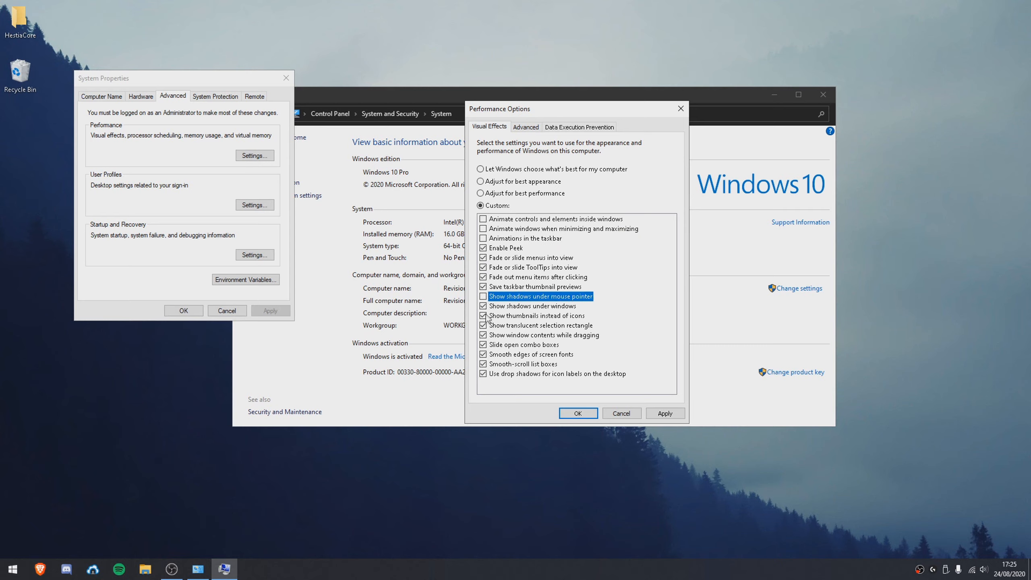
left_click(669, 413)
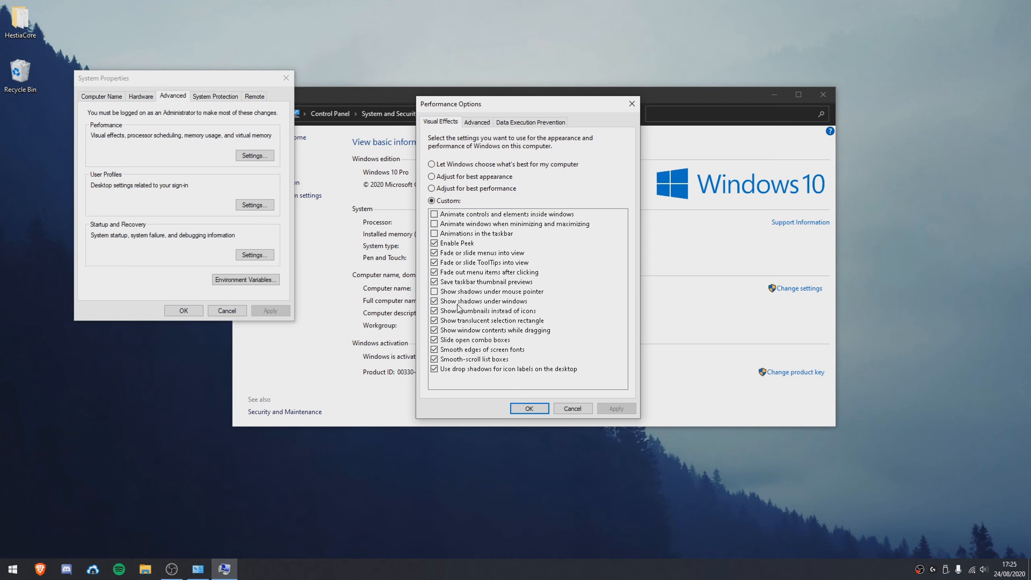
Turn off shadows under windows, accept the performance and system properties, and close the System window
left_click(435, 302)
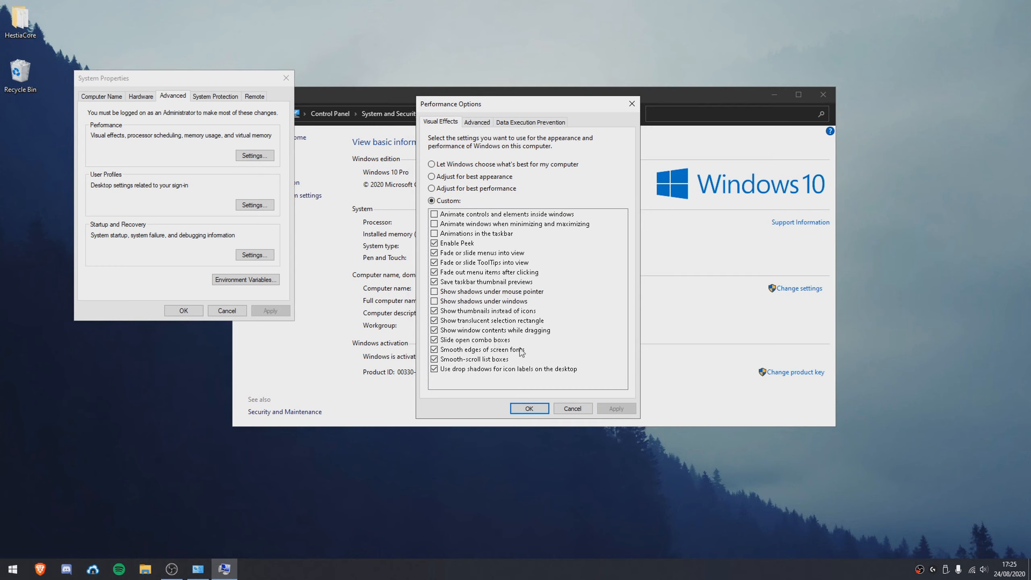
left_click(529, 408)
left_click(184, 310)
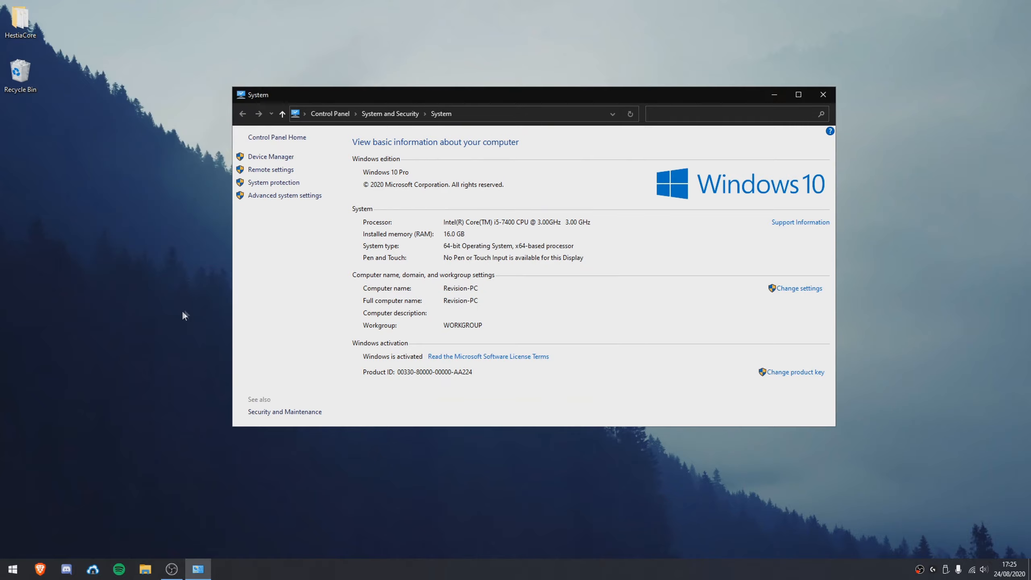
left_click(823, 93)
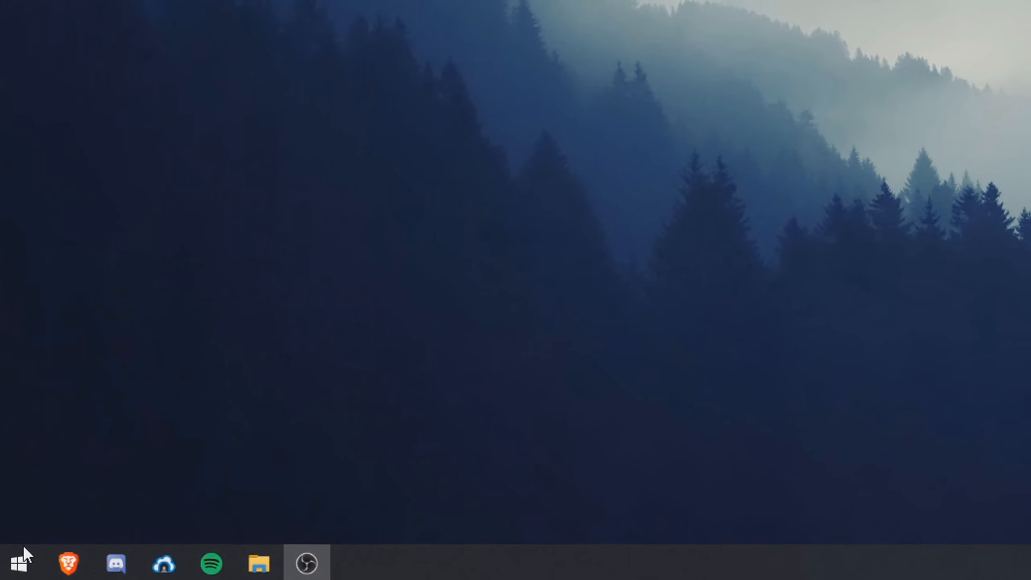
Search for the Recycle Bin, open it to inspect its contents and Empty Recycle Bin tool, and close it
left_click(23, 549)
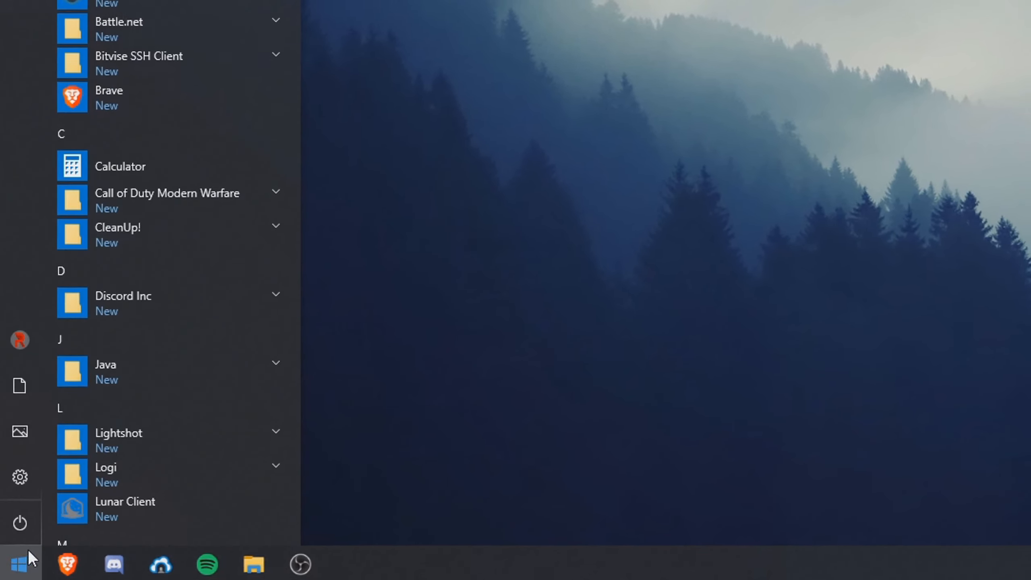
type("recycle bin")
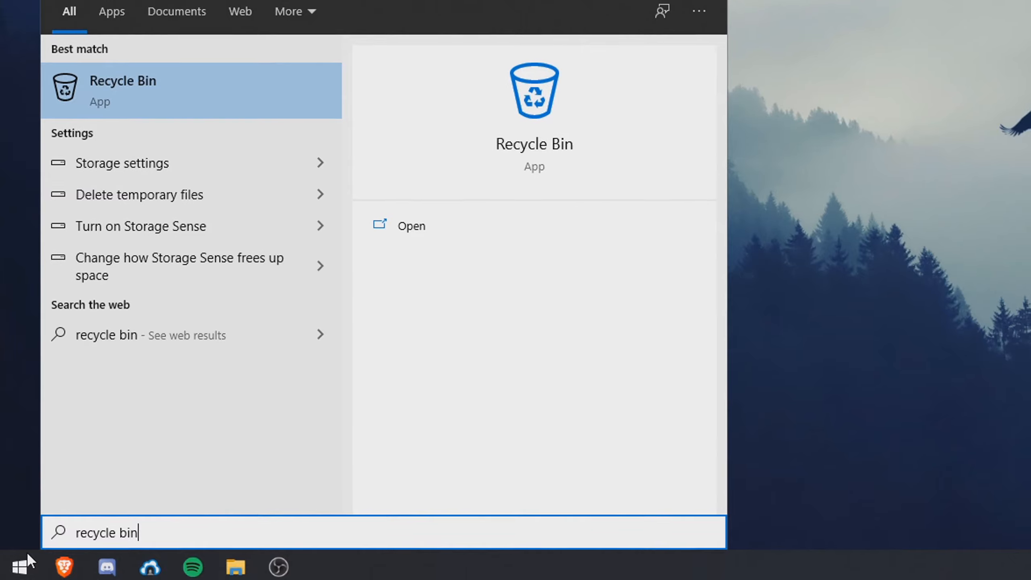
key("Return")
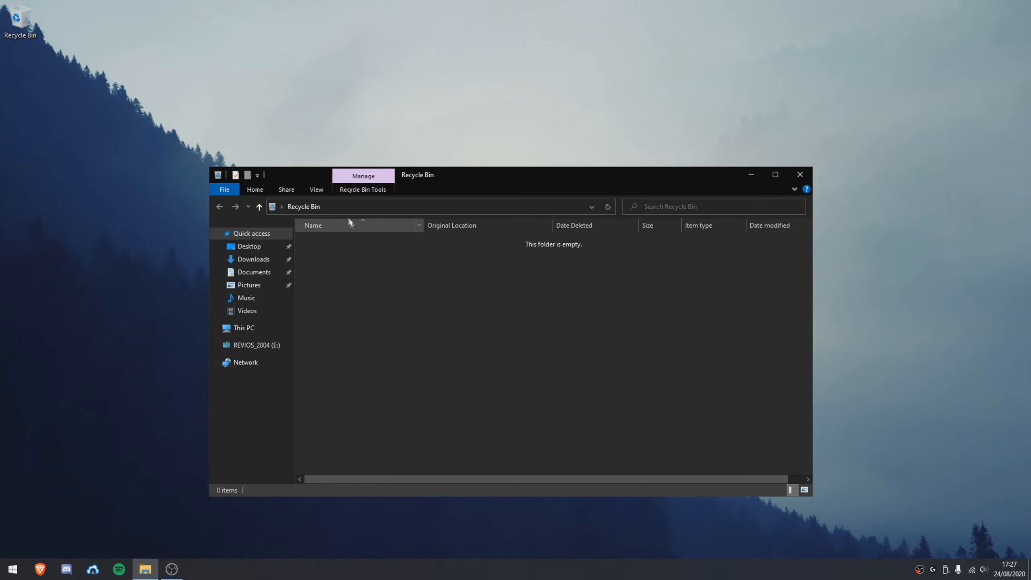
left_click(359, 190)
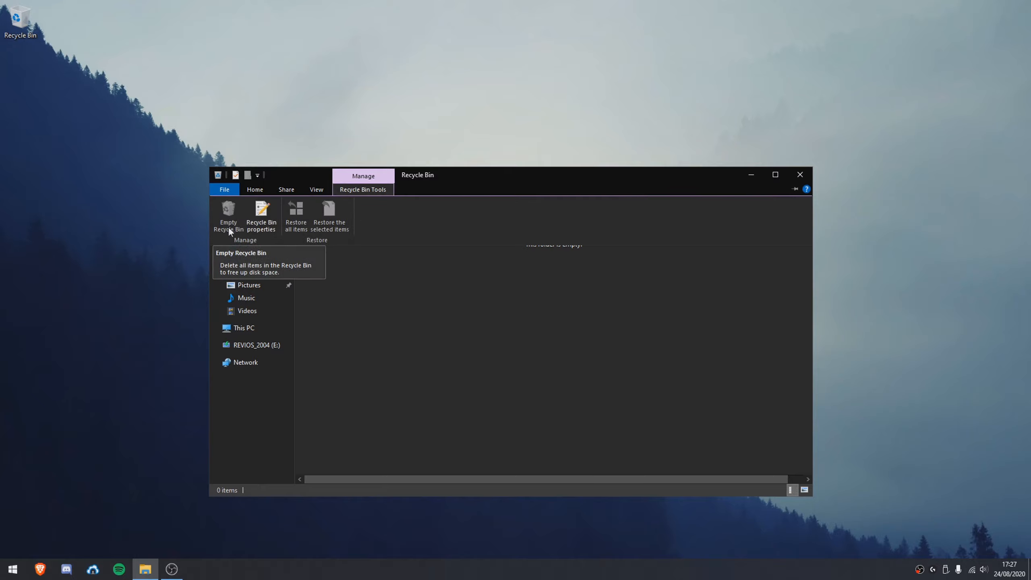
left_click(800, 175)
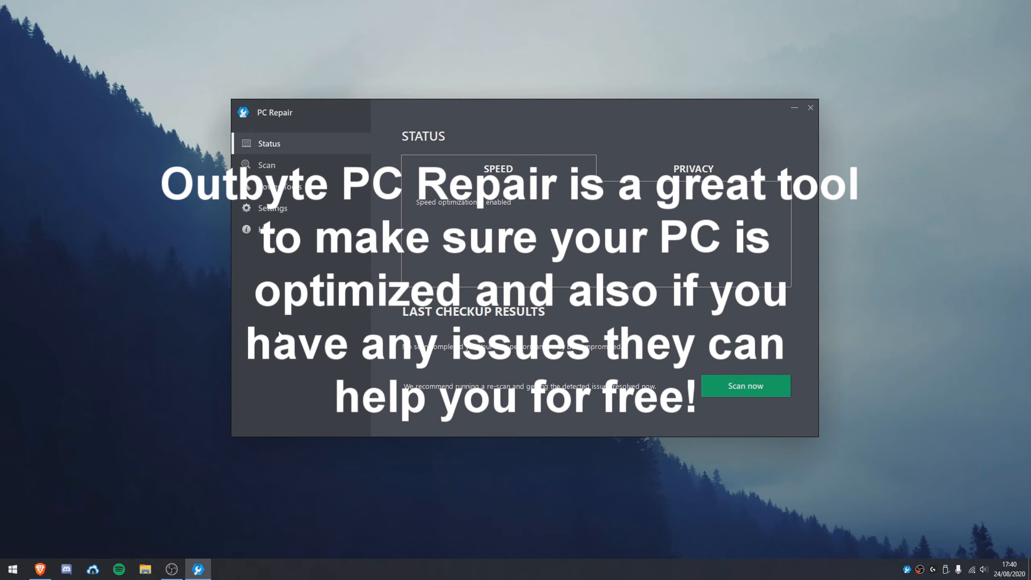
Switch to Outbyte PC Repair and view its live support help page
left_click(271, 236)
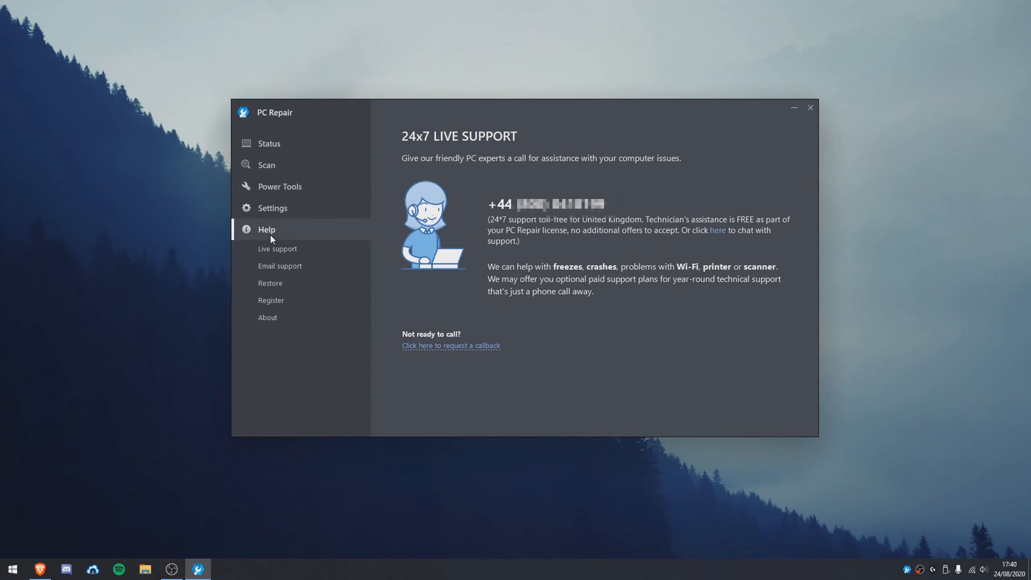
left_click(278, 251)
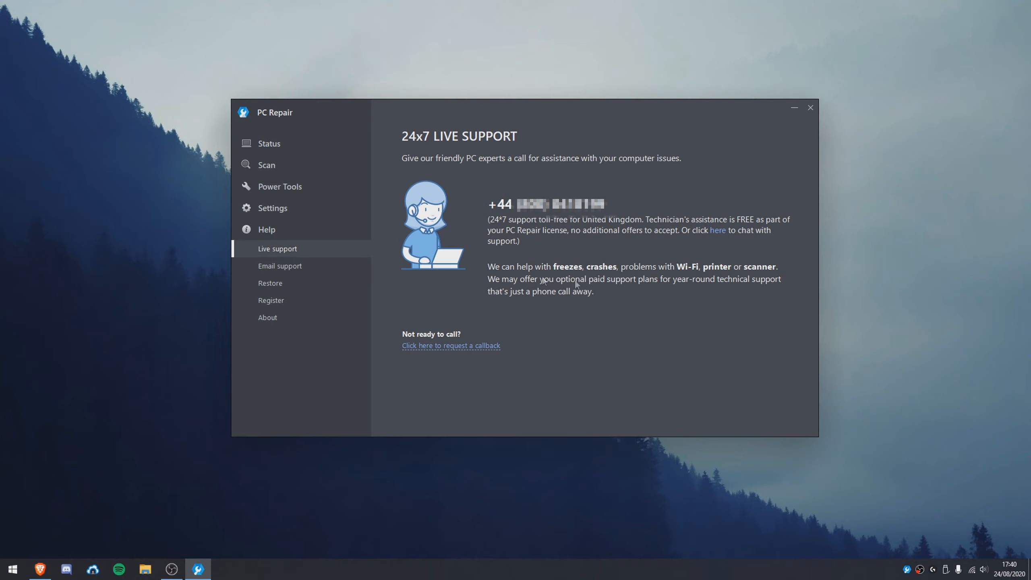
Look through PC Repair's status and general settings, and check the program's registration page
left_click(289, 141)
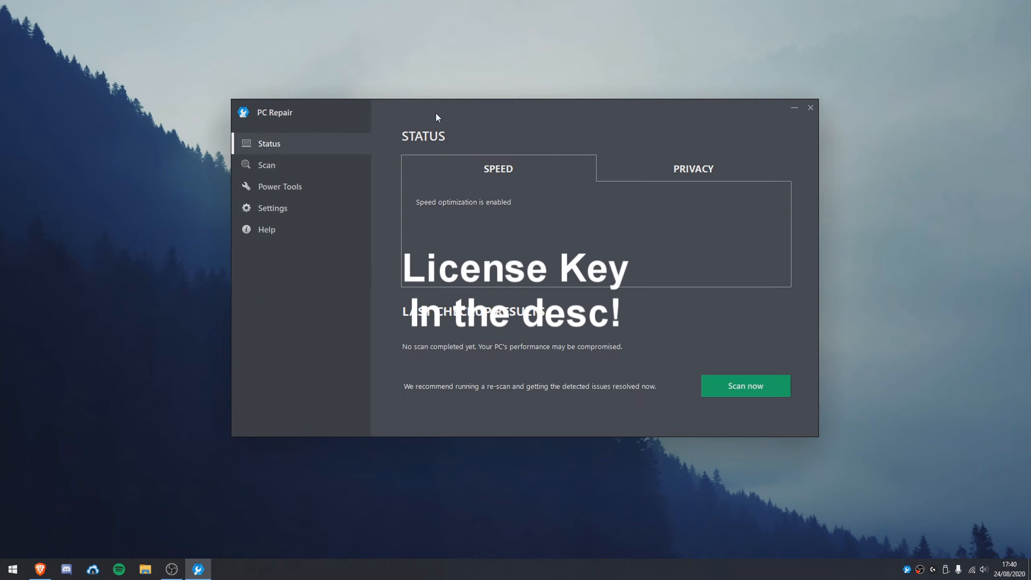
left_click(338, 208)
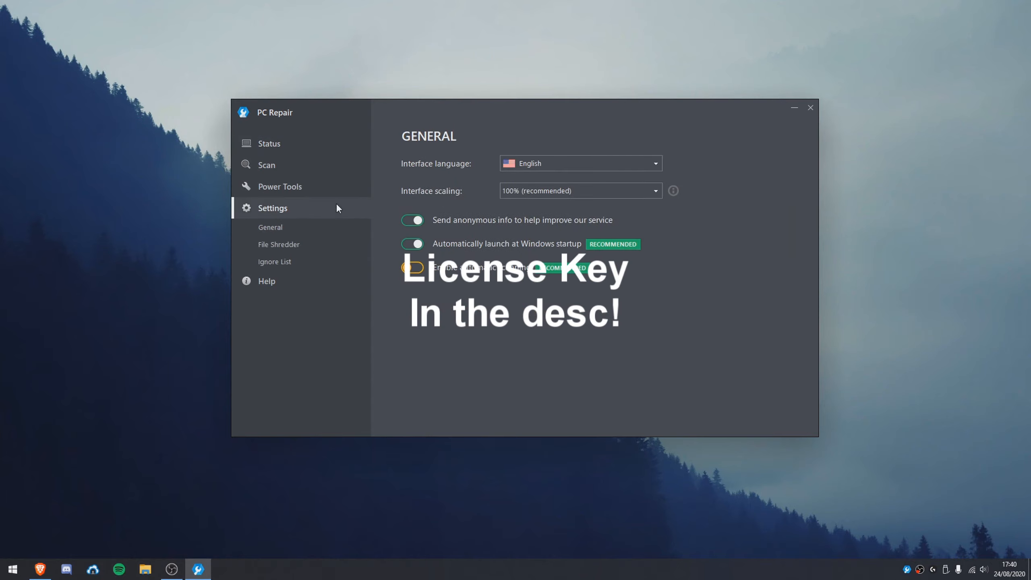
left_click(283, 285)
left_click(272, 300)
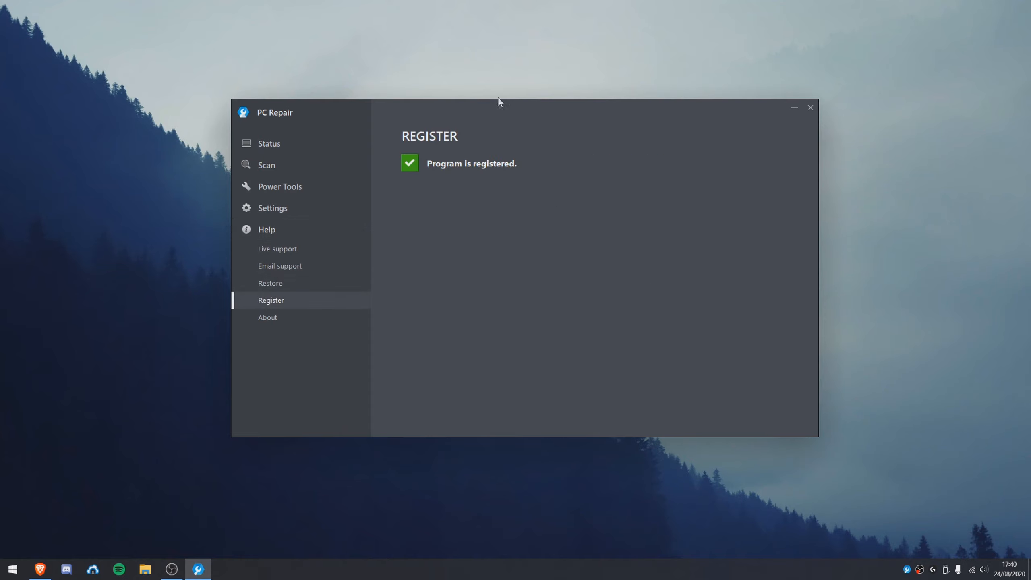
Look over the scan results by category and open the System Specs details
left_click(261, 131)
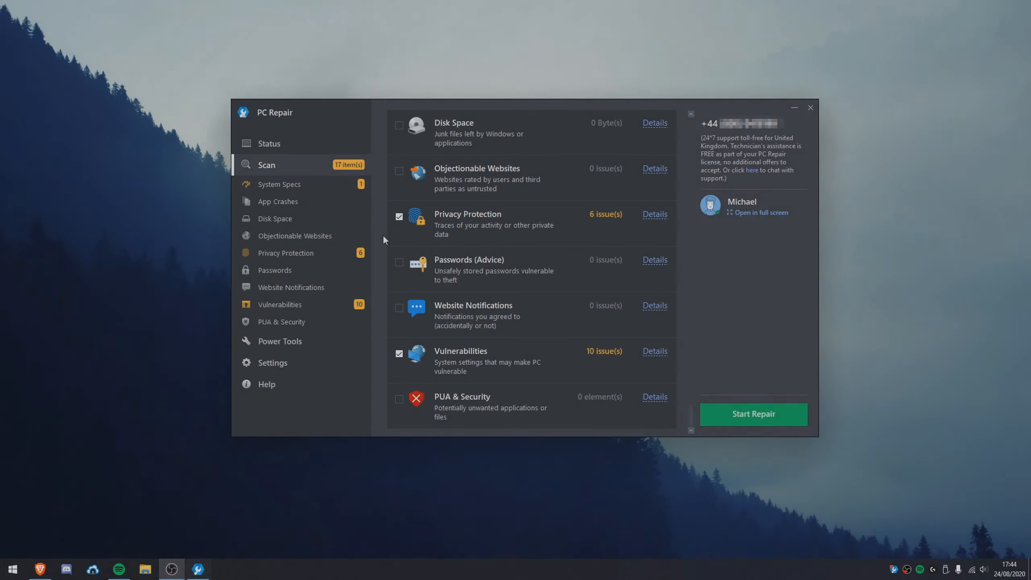
scroll(566, 319, "up", 1)
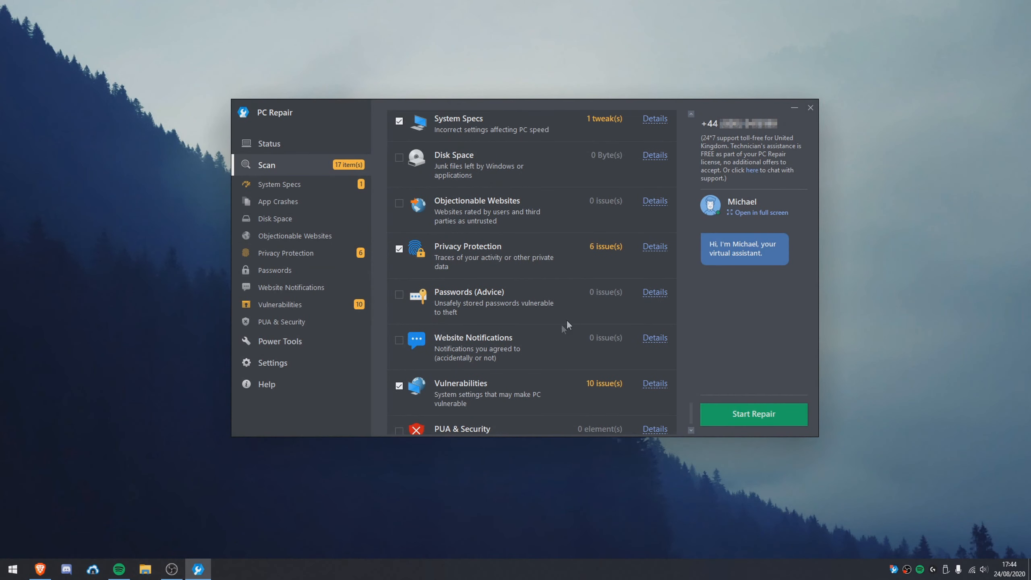
scroll(536, 348, "up", 7)
left_click(654, 345)
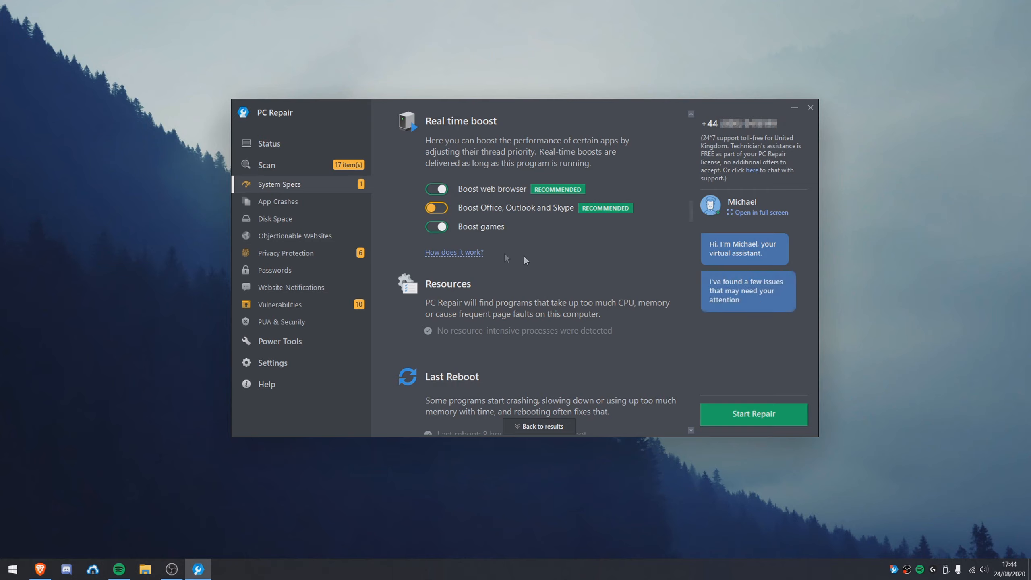
Read through the detailed findings on real-time boost, privacy protection, passwords, website notifications and vulnerabilities
scroll(526, 260, "down", 15)
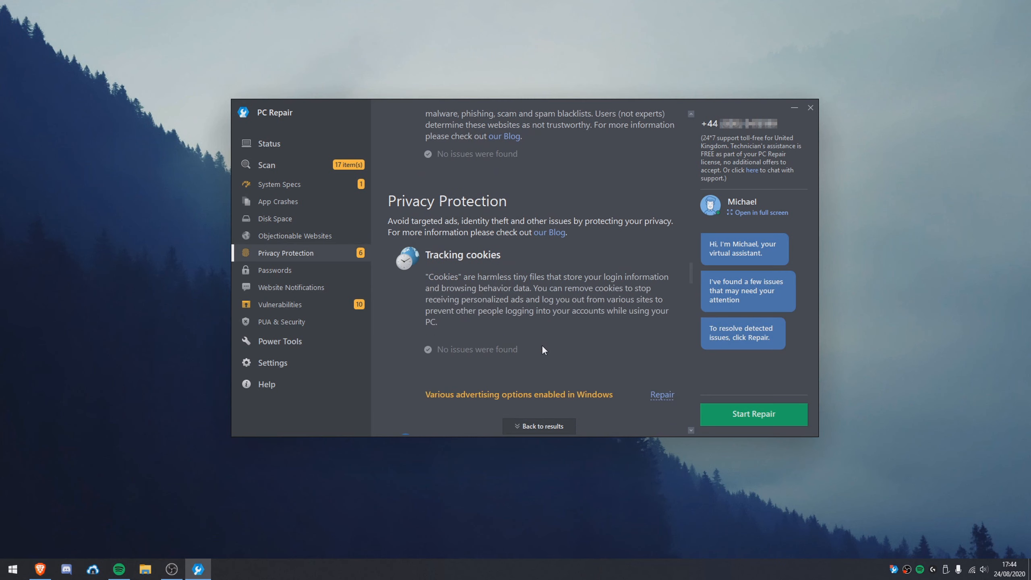
scroll(541, 350, "down", 5)
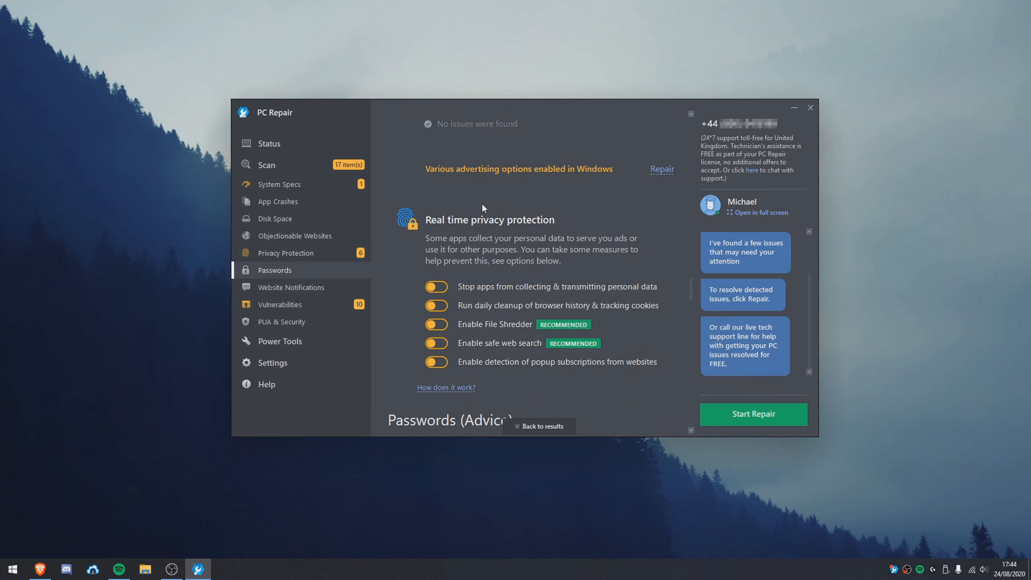
scroll(485, 204, "down", 3)
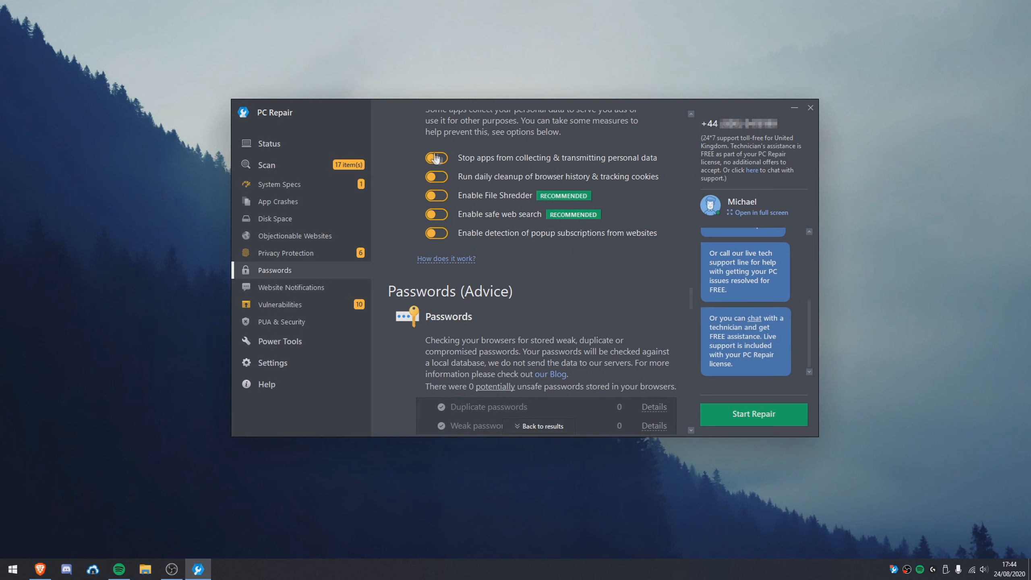
scroll(522, 239, "up", 3)
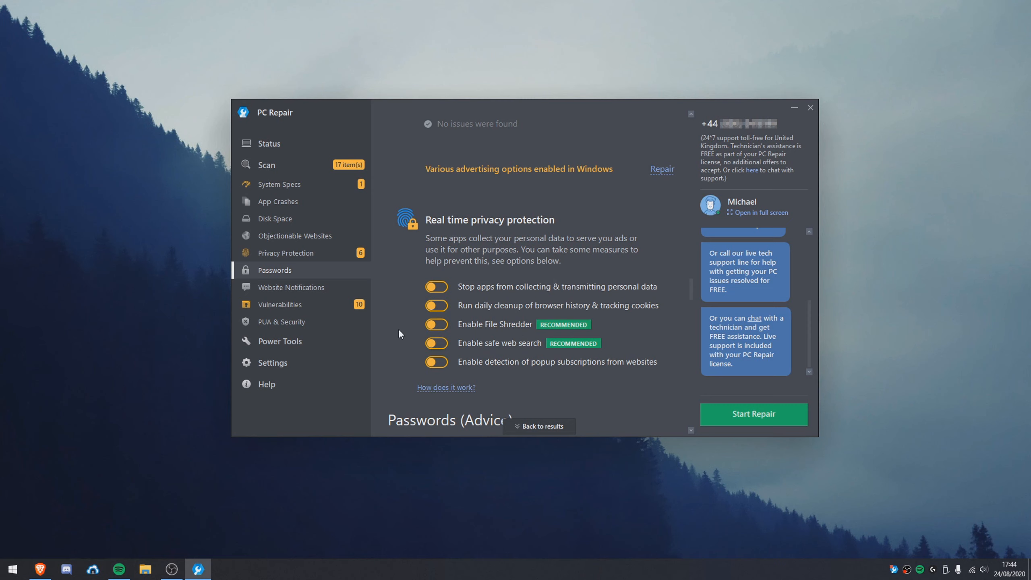
scroll(486, 325, "down", 7)
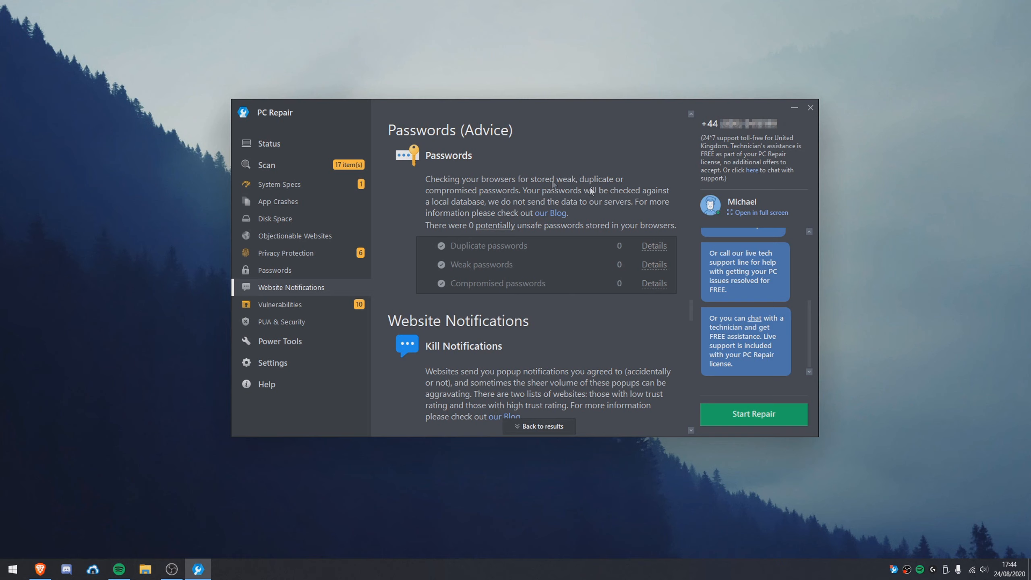
scroll(569, 243, "down", 4)
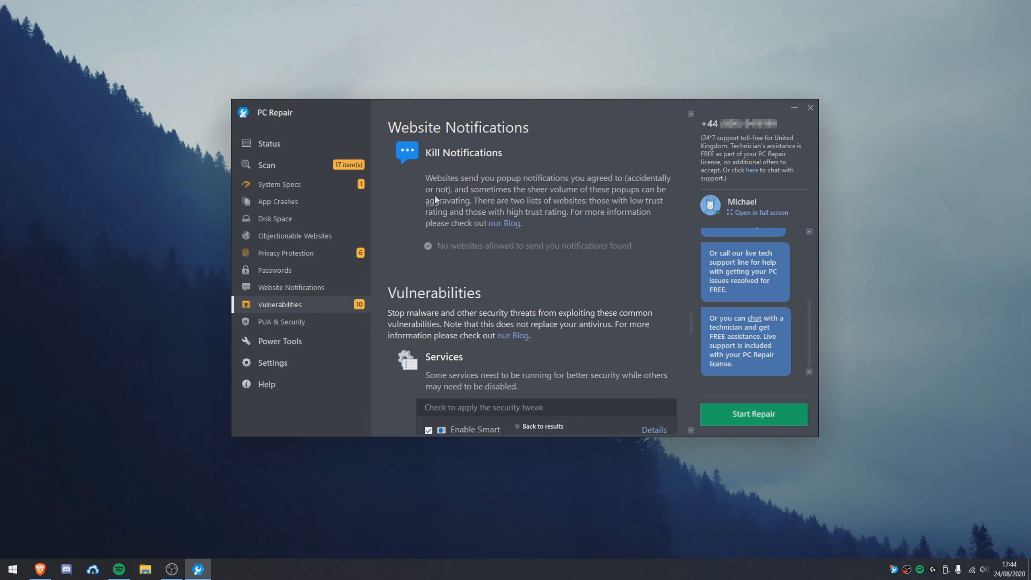
scroll(422, 228, "up", 1)
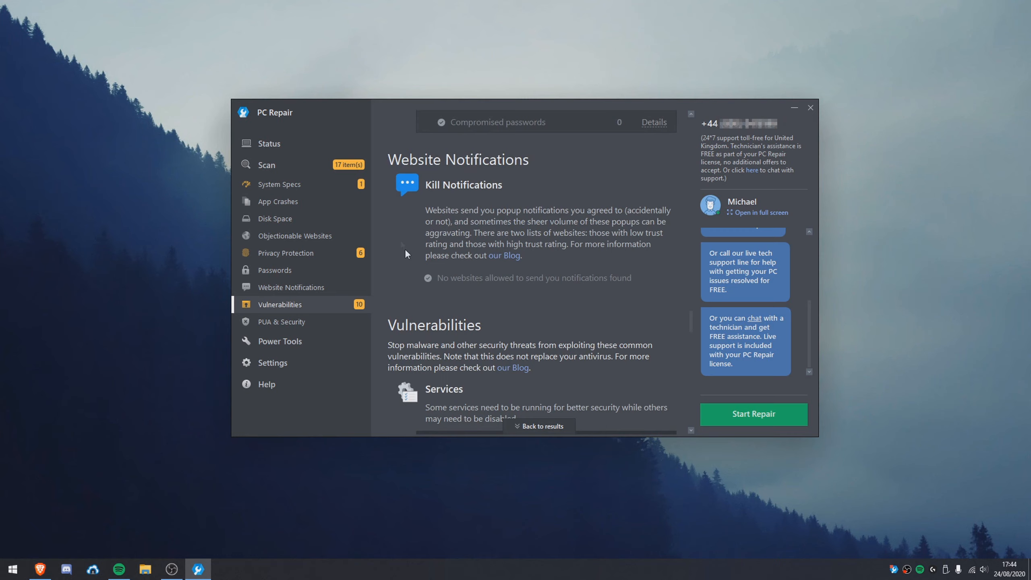
scroll(540, 205, "down", 4)
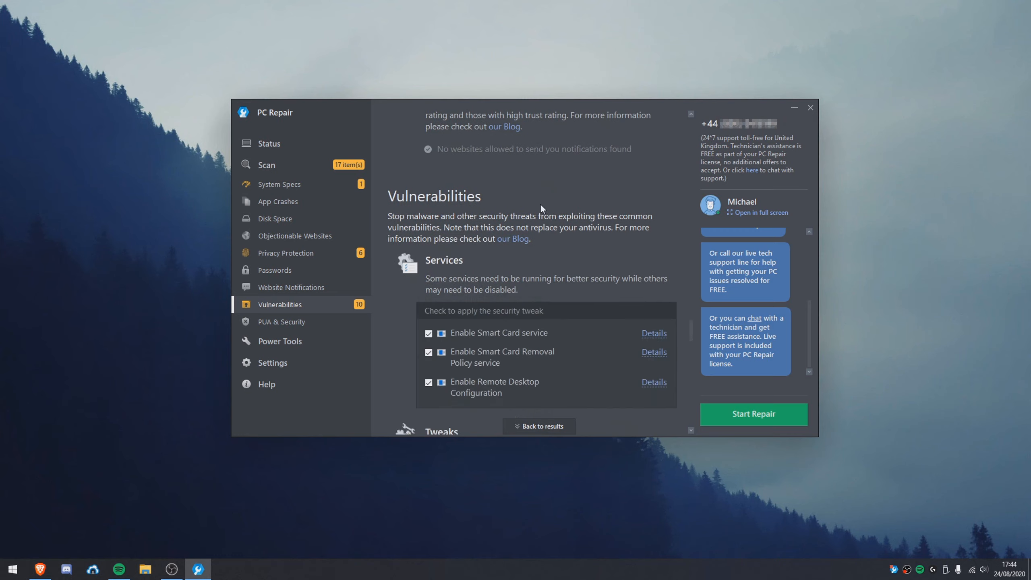
Exclude the Smart Card service, Smart Card Removal Policy service and Remote Desktop Configuration tweaks from the repair
scroll(540, 205, "down", 5)
scroll(563, 188, "up", 5)
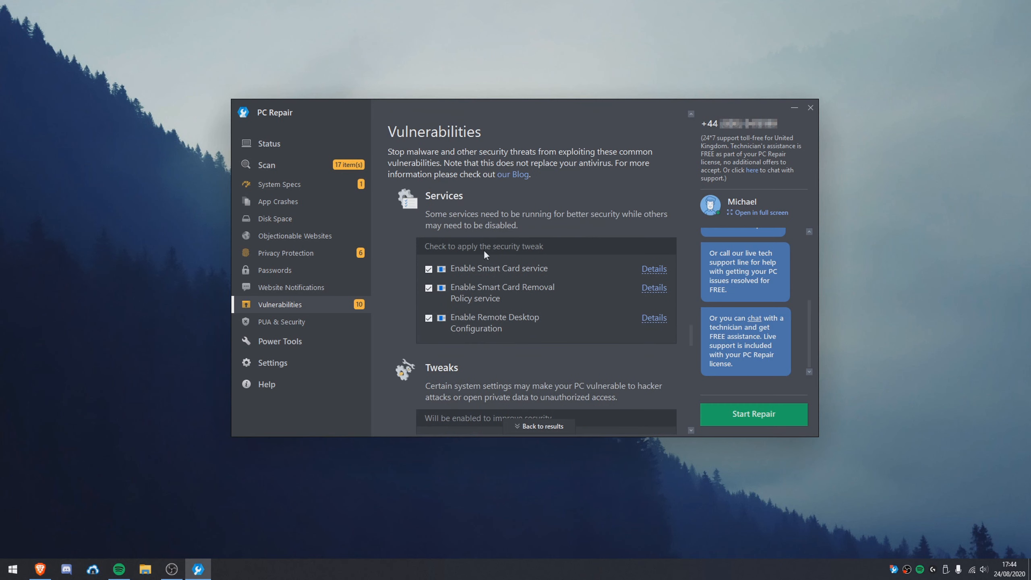
left_click(428, 269)
left_click(428, 288)
left_click(429, 318)
scroll(556, 293, "down", 3)
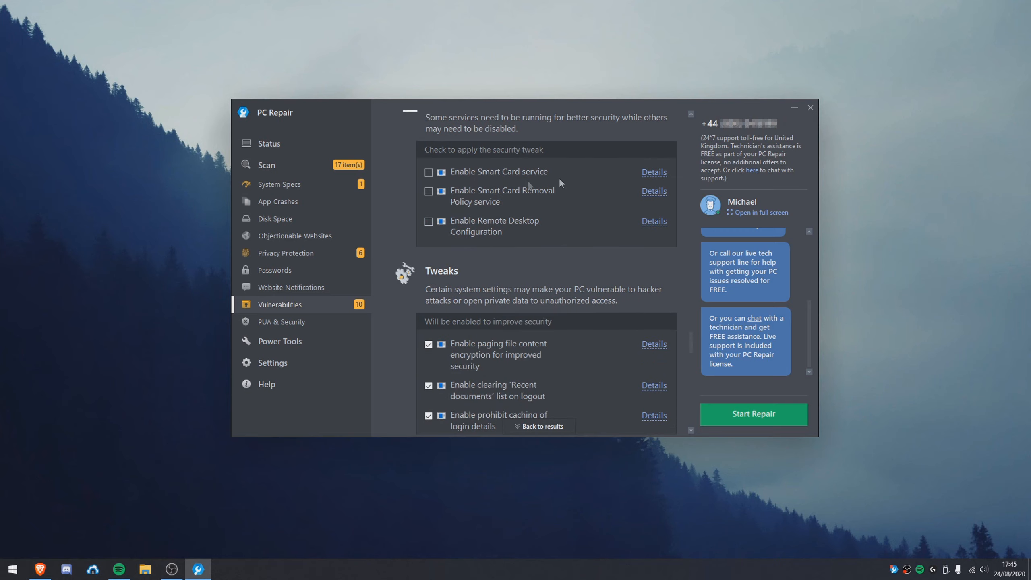
scroll(437, 207, "up", 2)
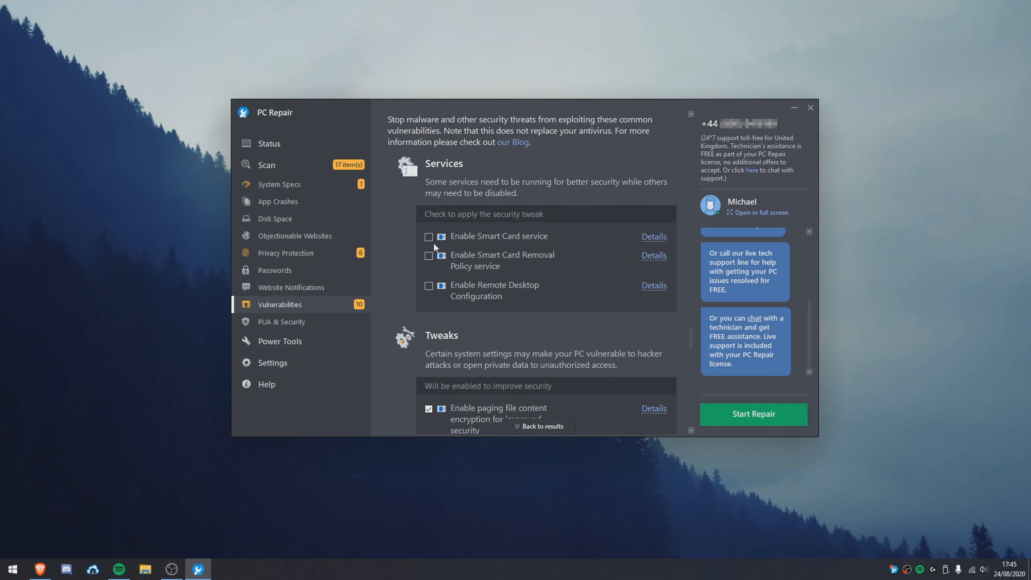
left_click(428, 255)
left_click(429, 286)
left_click(428, 237)
Exclude the security tweaks for paging file content encryption and prohibiting the caching of login details from the repair
scroll(471, 326, "down", 5)
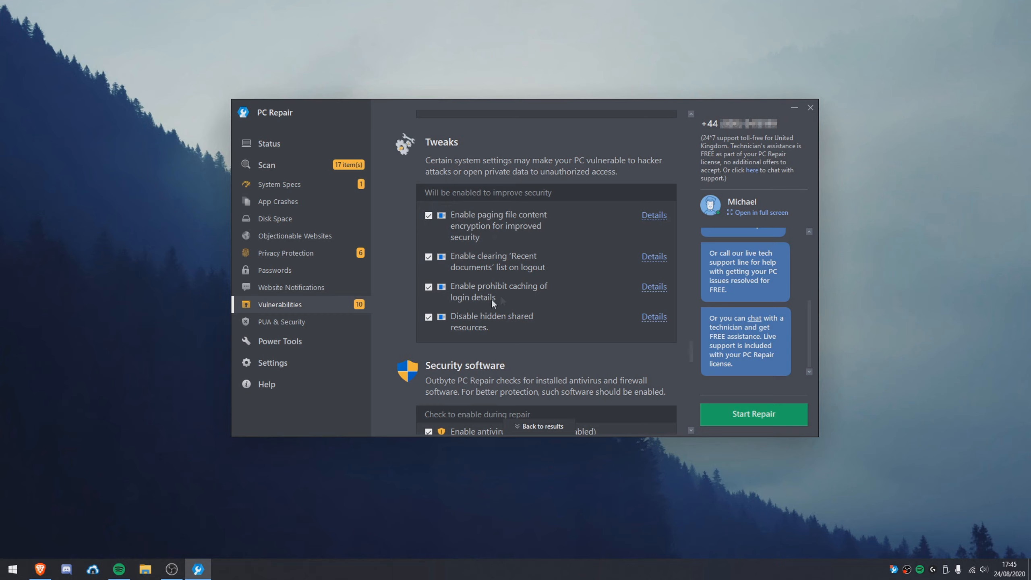
scroll(478, 285, "down", 1)
left_click(429, 183)
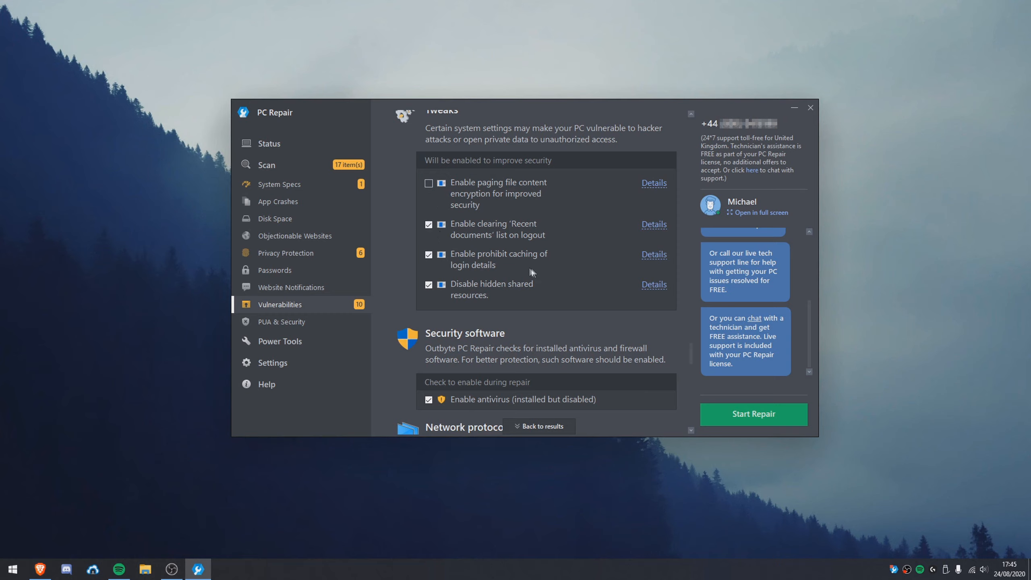
left_click(428, 255)
scroll(517, 268, "down", 1)
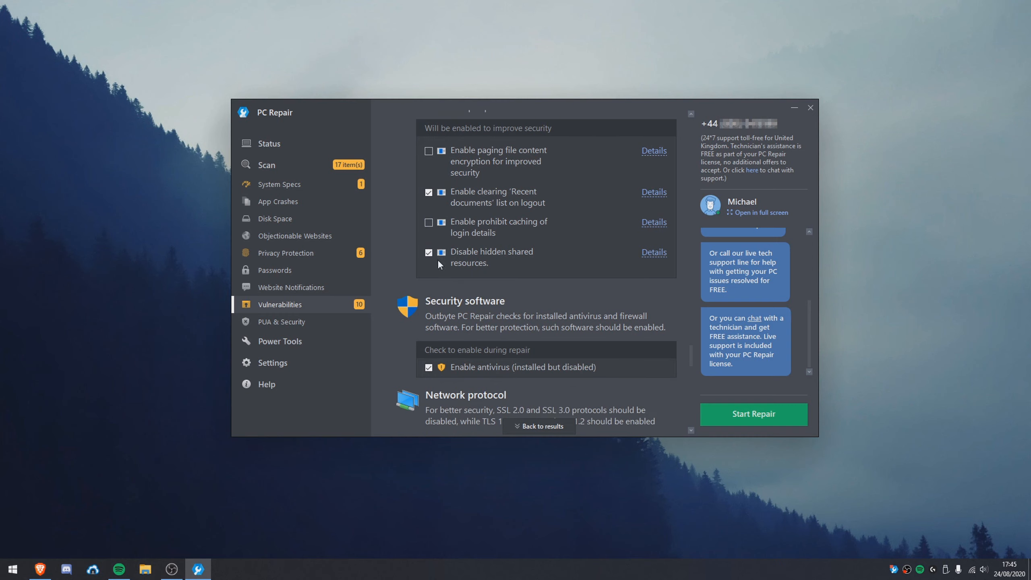
Exclude enabling the antivirus and installing Windows updates from the repair, keeping the network protocol adjustment selected
scroll(456, 253, "down", 4)
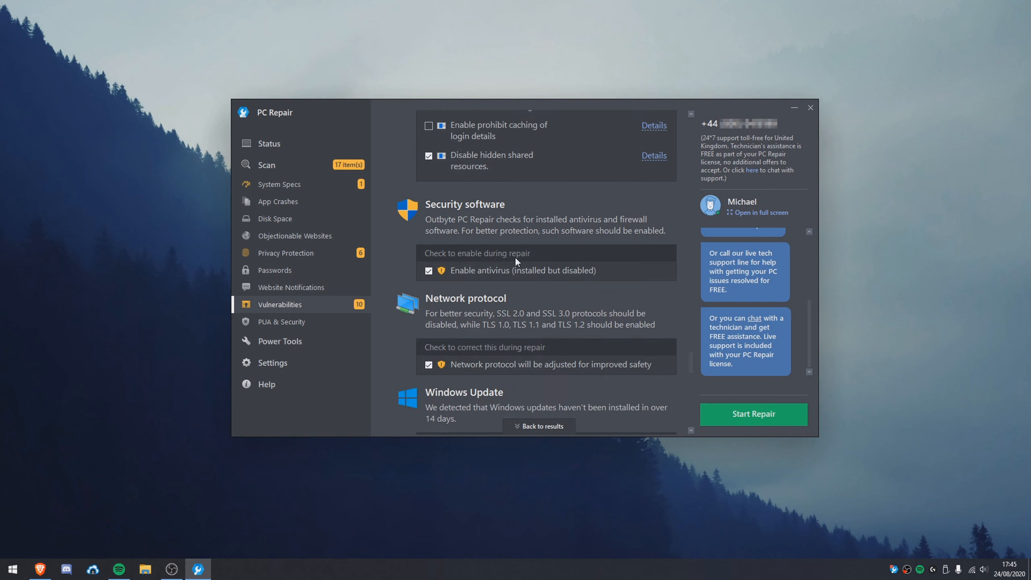
left_click(429, 238)
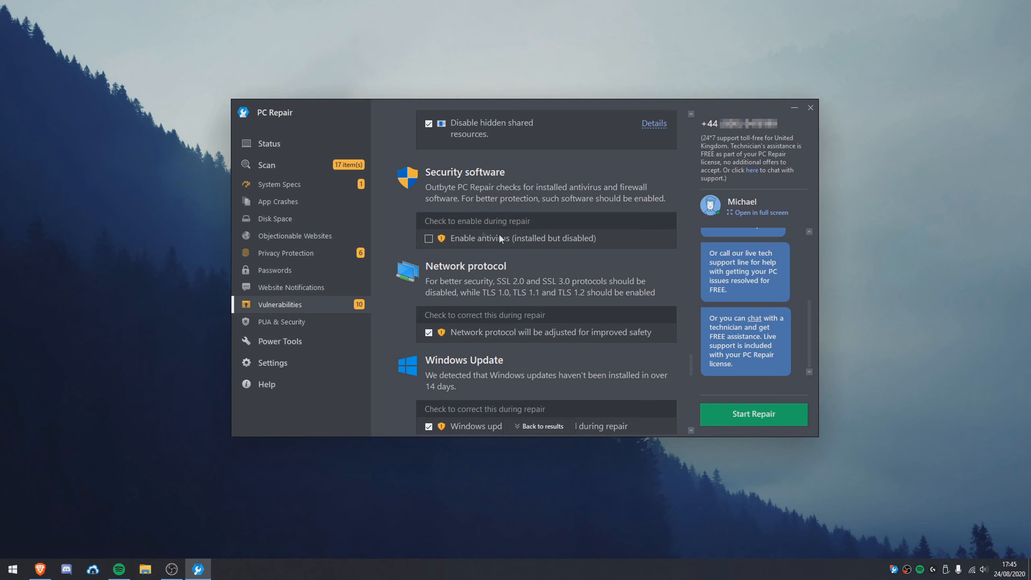
scroll(482, 229, "down", 4)
scroll(484, 162, "up", 1)
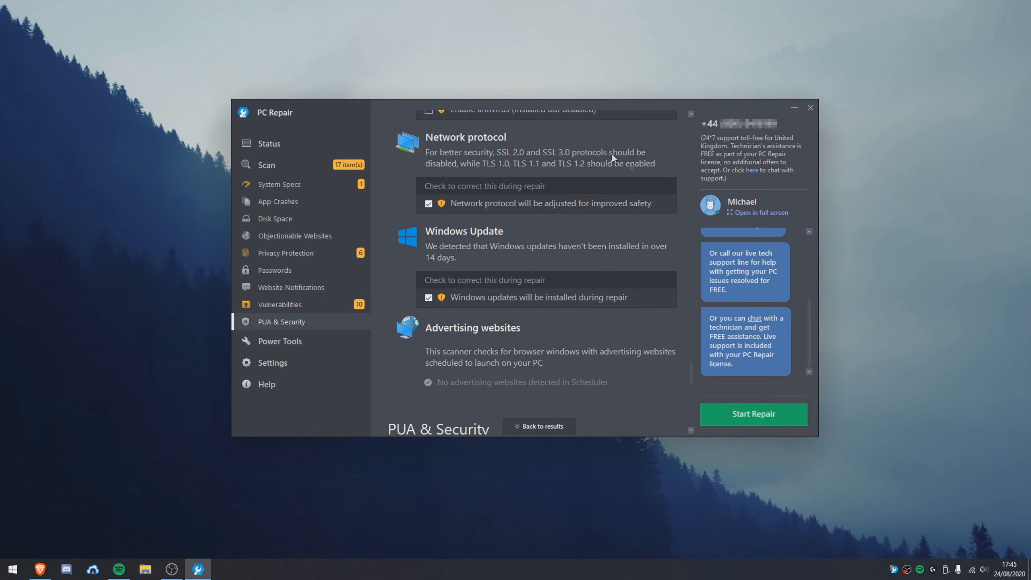
scroll(610, 201, "down", 2)
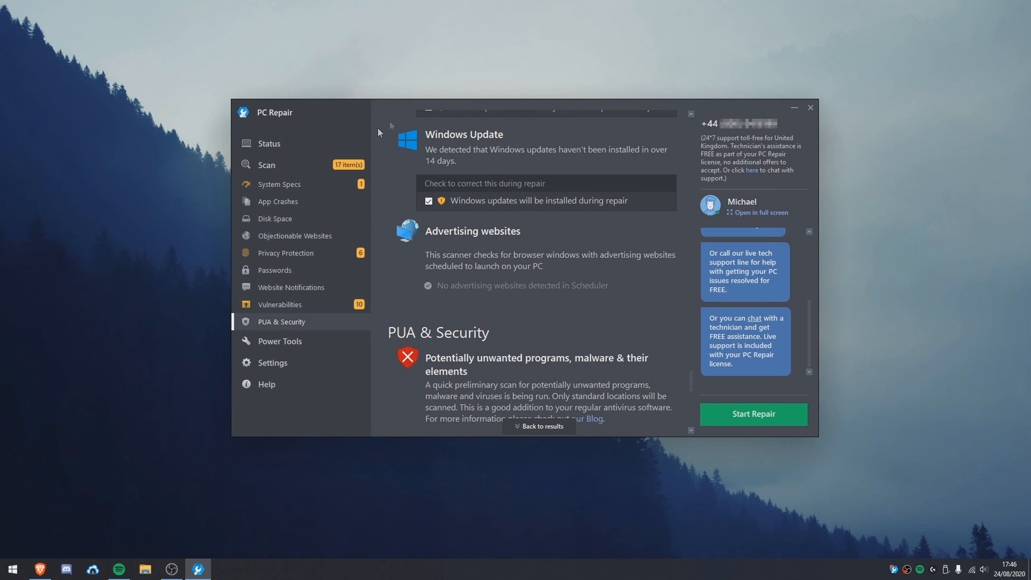
left_click(428, 201)
scroll(436, 215, "up", 1)
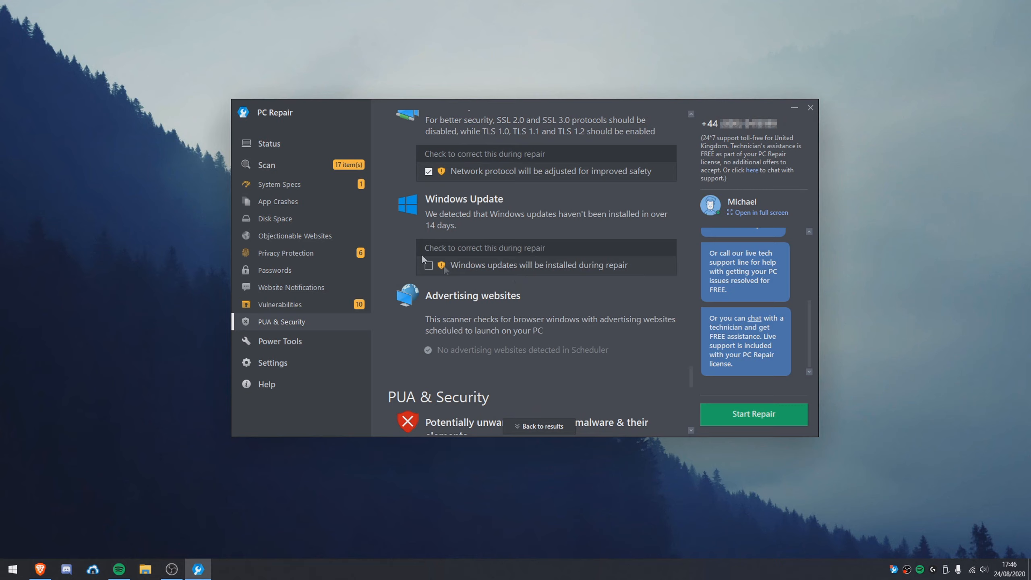
scroll(551, 230, "down", 10)
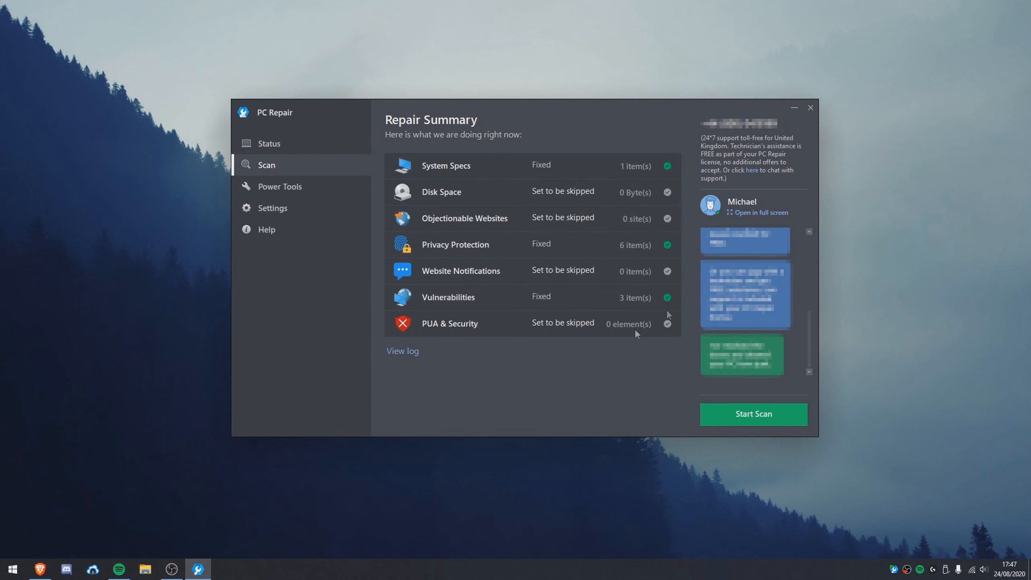
Check the speed and privacy results on the Status page after the repair, and view the live support help page
left_click(314, 144)
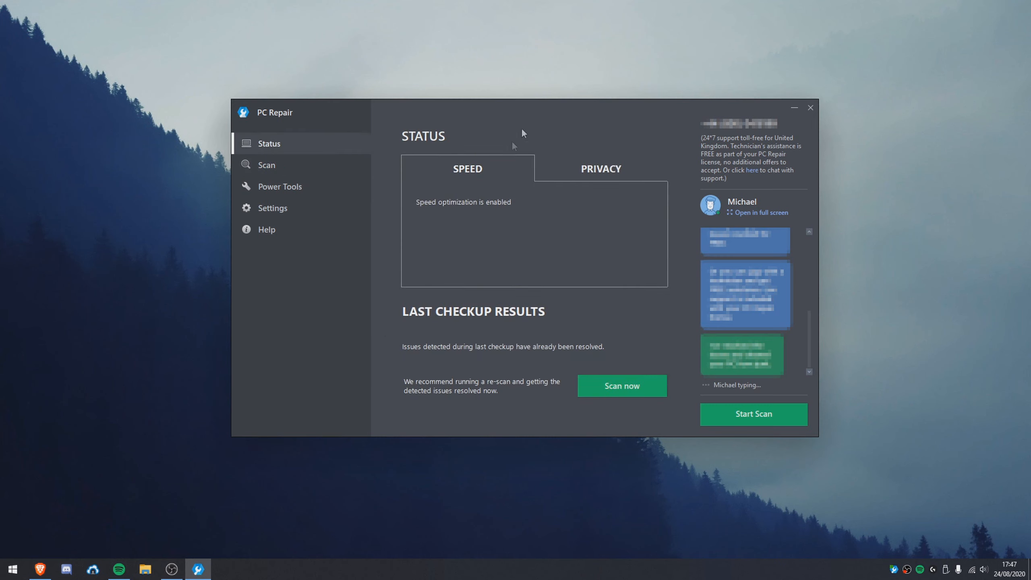
left_click(642, 162)
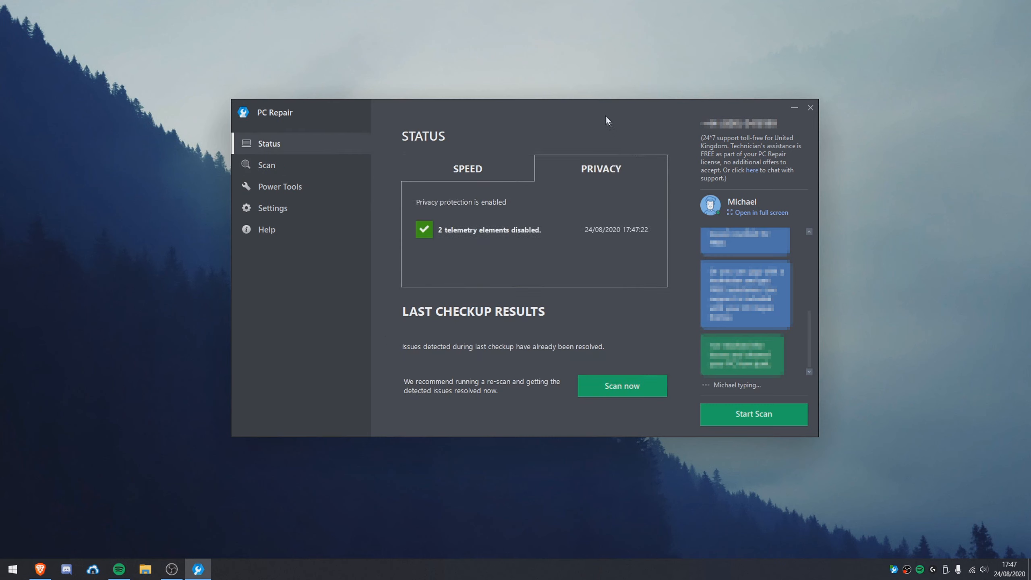
left_click(493, 162)
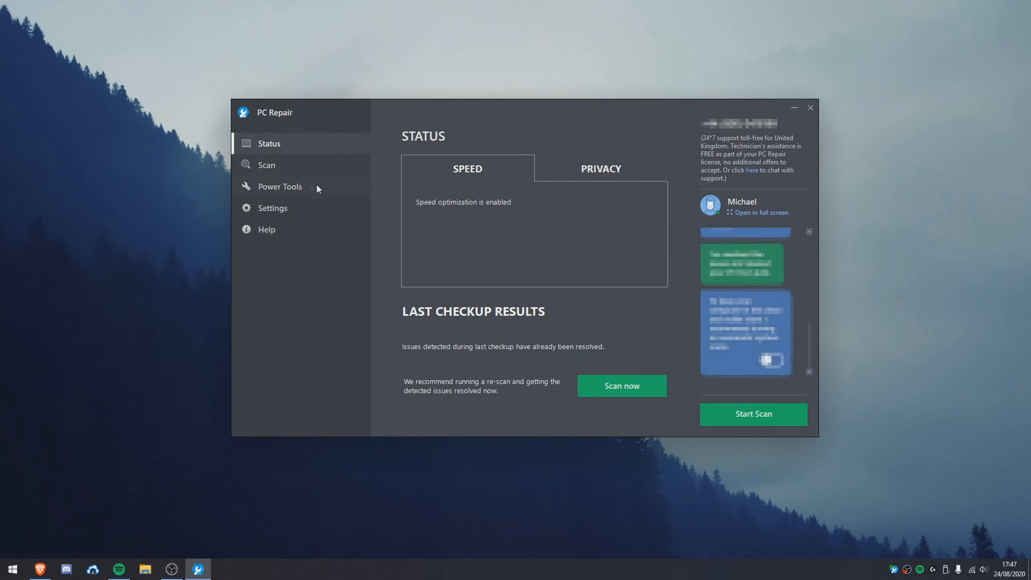
left_click(569, 171)
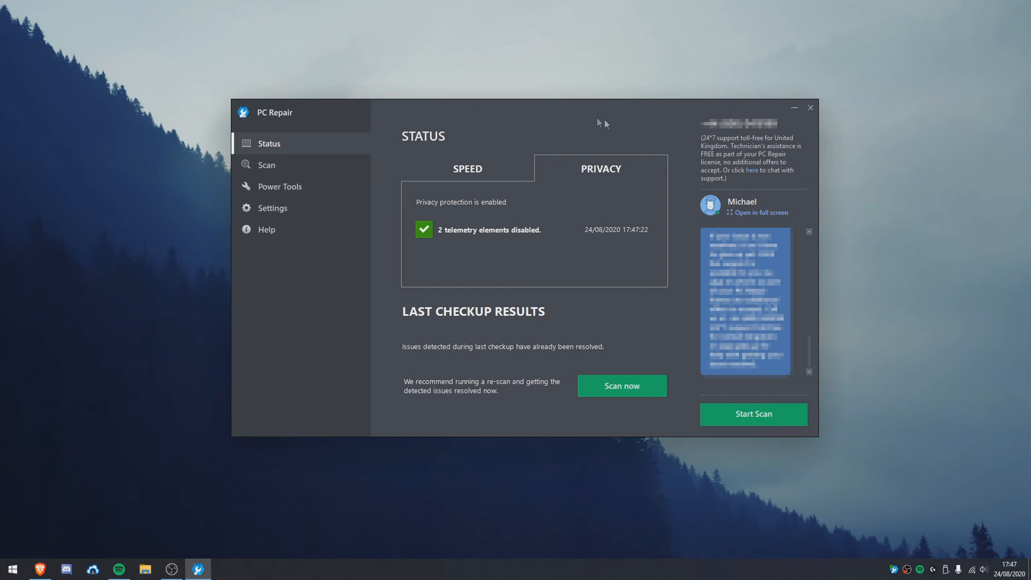
left_click(279, 230)
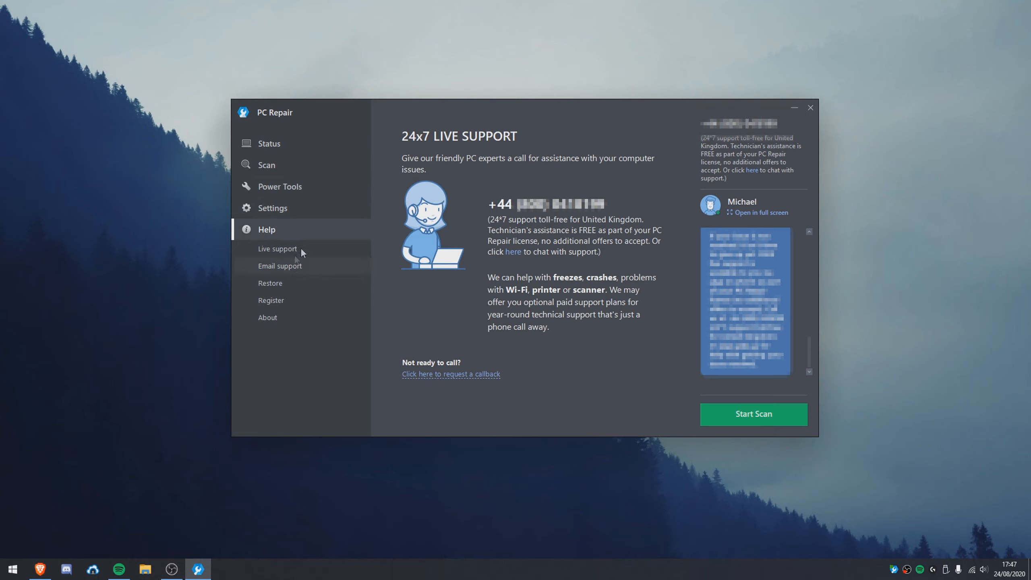
left_click(281, 144)
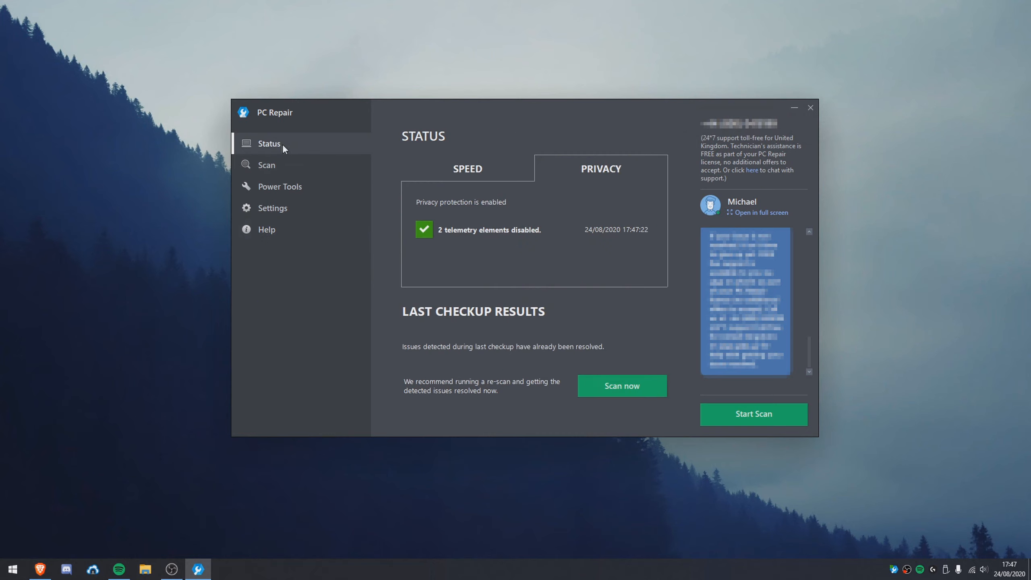
Fully exit PC Repair so that its background optimization tasks stop
left_click(810, 108)
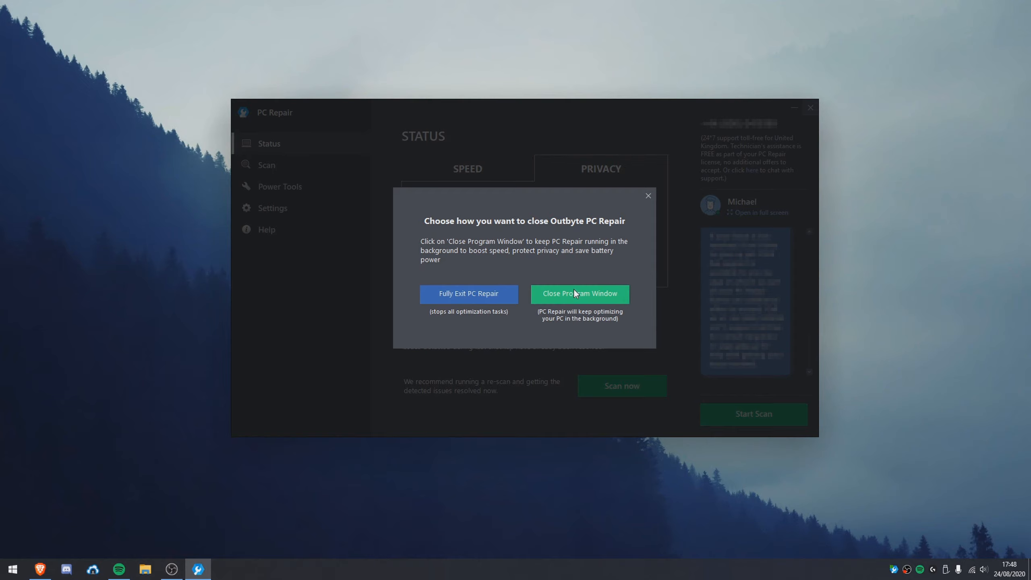
left_click(466, 293)
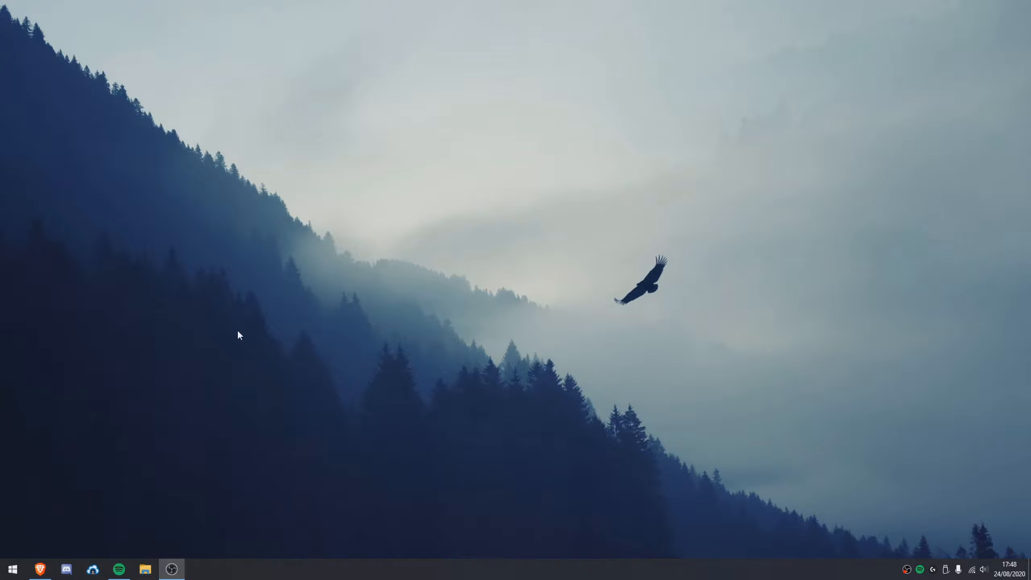